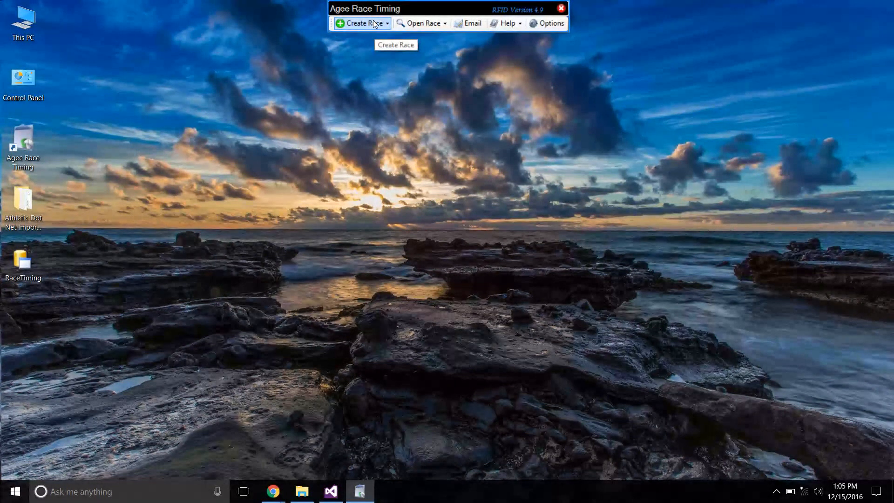
Start creating a race from an Excel file and open the Excel file in the Athletic Dot Net Import Files folder.
{"action": "left_click", "coordinate": [374, 24]}
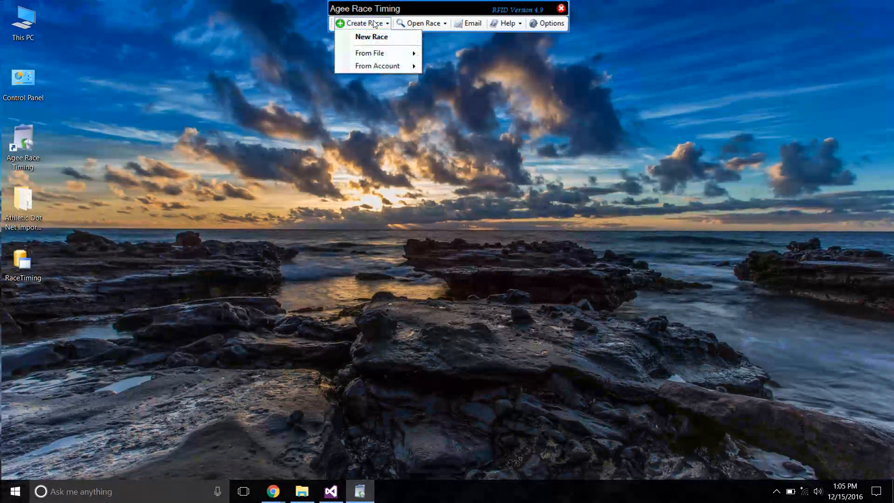
{"action": "mouse_move", "coordinate": [376, 54]}
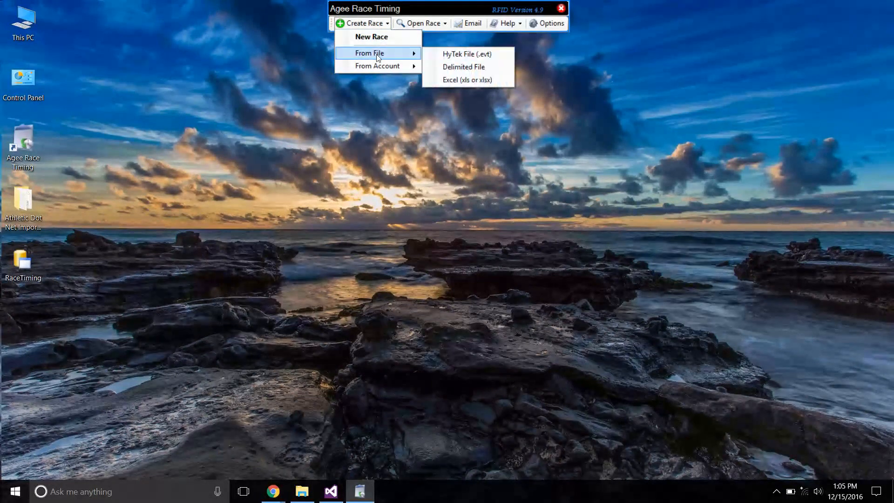
{"action": "left_click", "coordinate": [476, 80]}
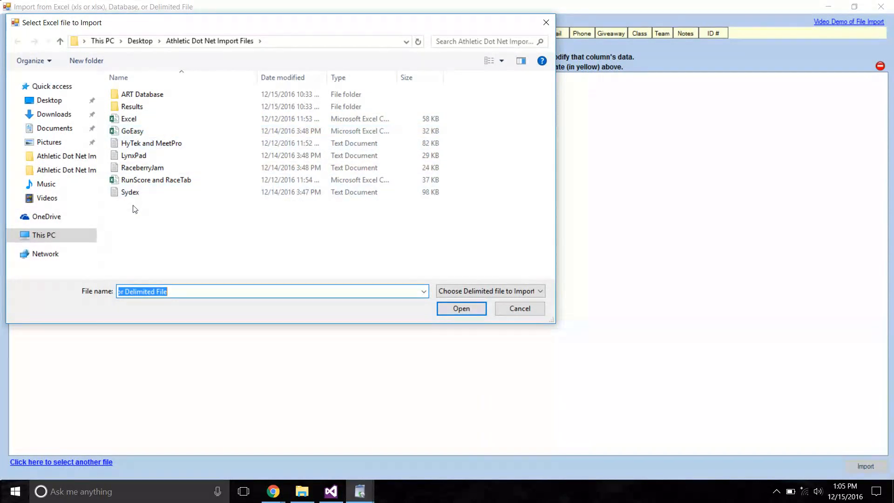
{"action": "left_click", "coordinate": [132, 119]}
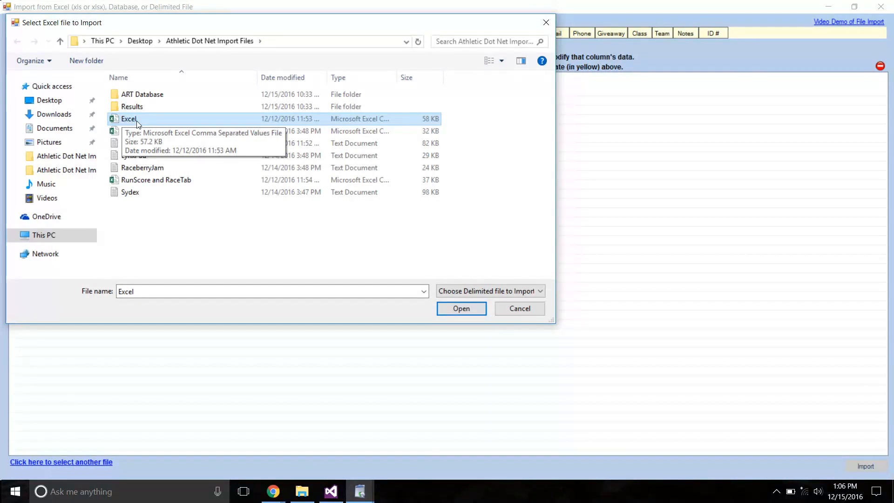
{"action": "double_click", "coordinate": [121, 121]}
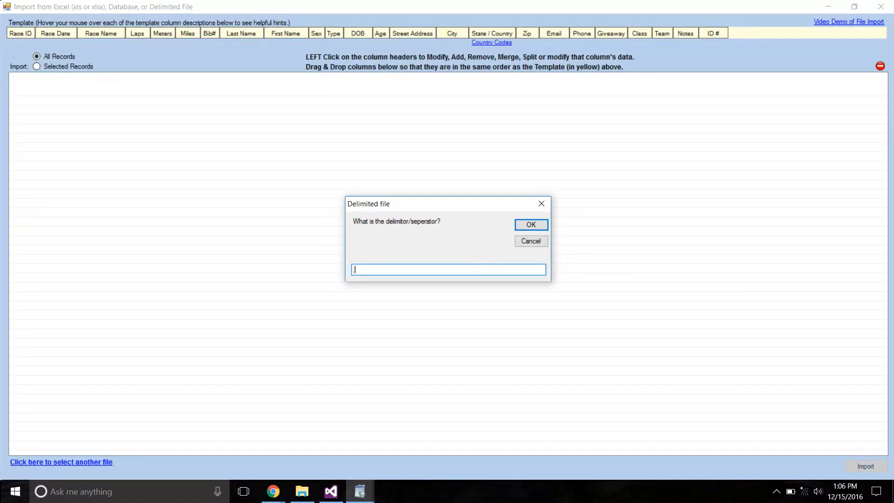
Confirm the comma delimiter for the file and specify that its first row is not a column header.
{"action": "key", "text": "BackSpace"}
{"action": "type", "text": ";"}
{"action": "key", "text": "BackSpace"}
{"action": "left_click", "coordinate": [531, 226]}
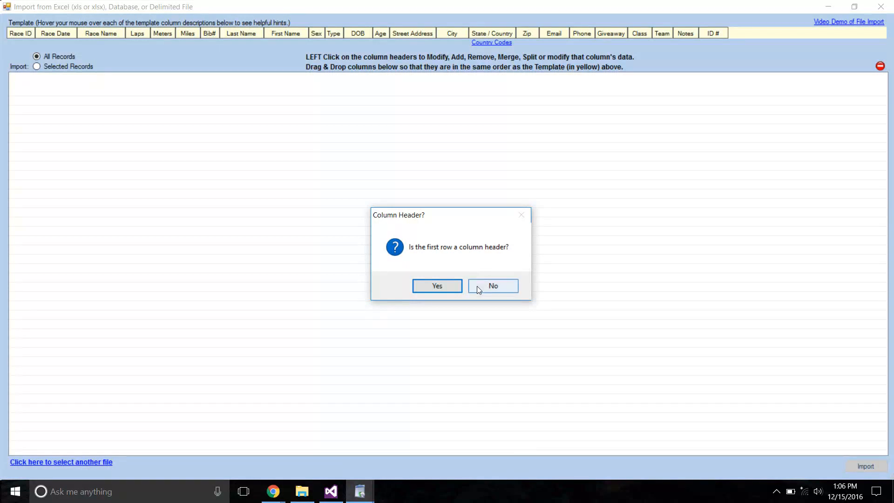
{"action": "left_click", "coordinate": [477, 286]}
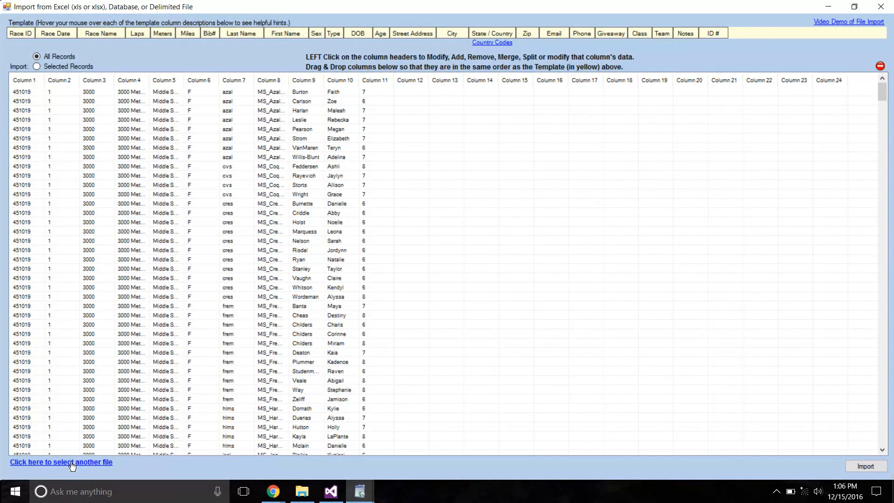
Examine the available import files in the Athletic Dot Net Import Files folder without choosing another one.
{"action": "left_click", "coordinate": [71, 462]}
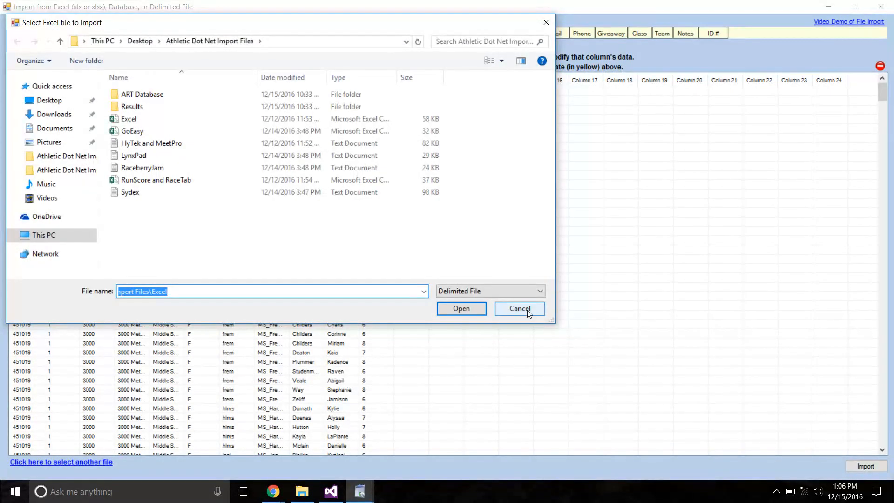
{"action": "left_click", "coordinate": [519, 308]}
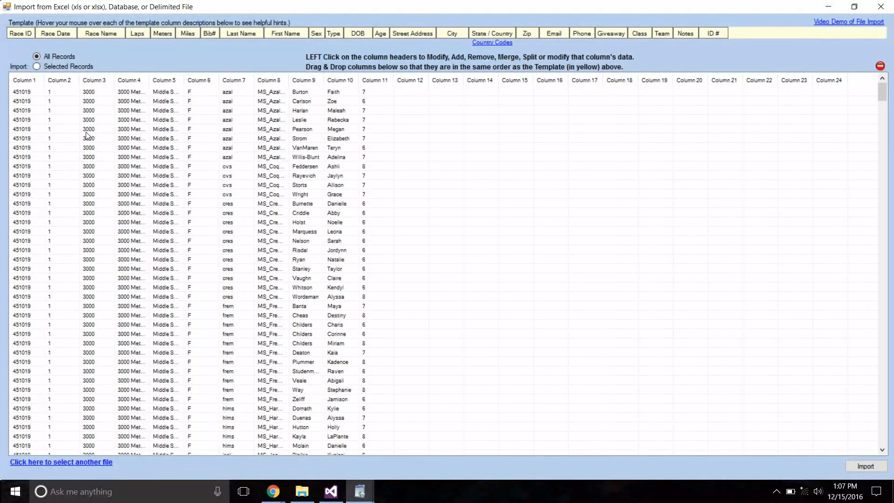
{"action": "left_click", "coordinate": [302, 499]}
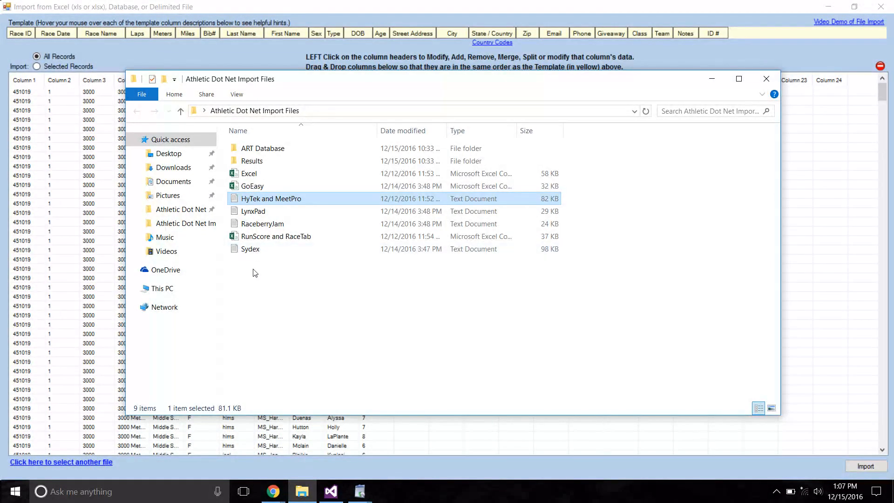
{"action": "left_click_drag", "start_coordinate": [254, 269], "coordinate": [229, 174]}
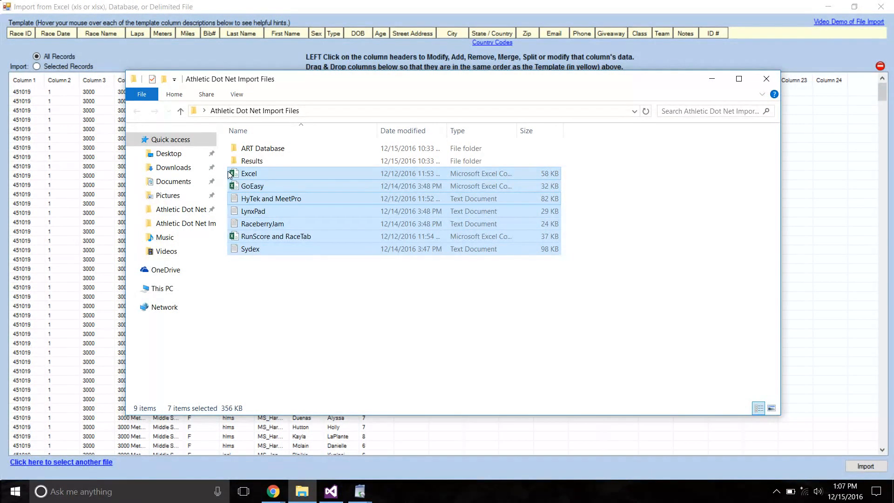
{"action": "left_click", "coordinate": [334, 303]}
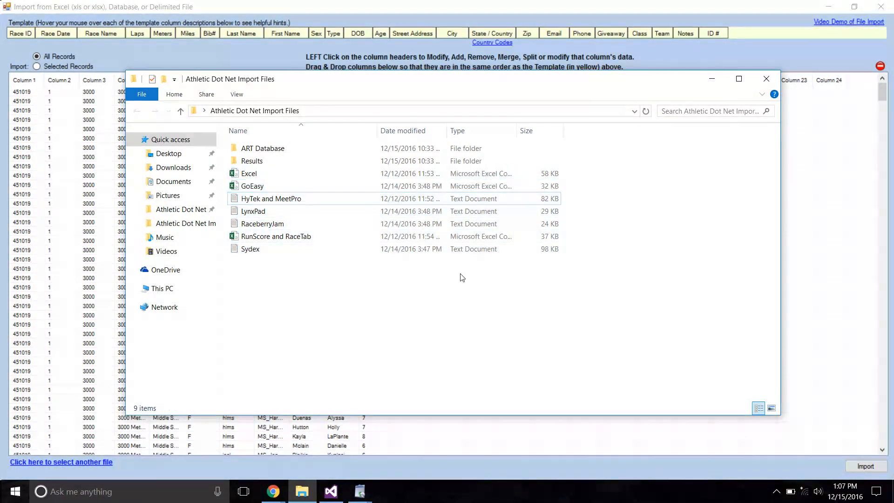
{"action": "left_click", "coordinate": [766, 79]}
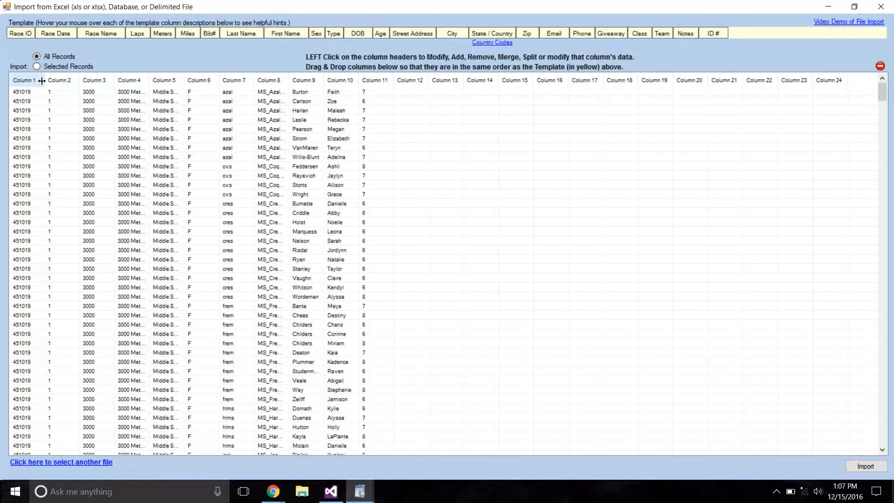
Remove Column 1 from the import data and add a placeholder column after Column 2.
{"action": "left_click_drag", "start_coordinate": [42, 81], "coordinate": [44, 81]}
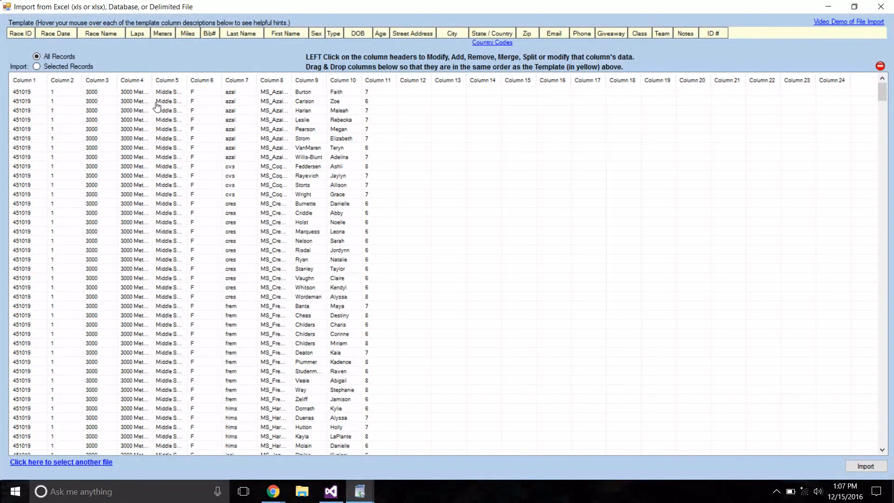
{"action": "left_click", "coordinate": [21, 82]}
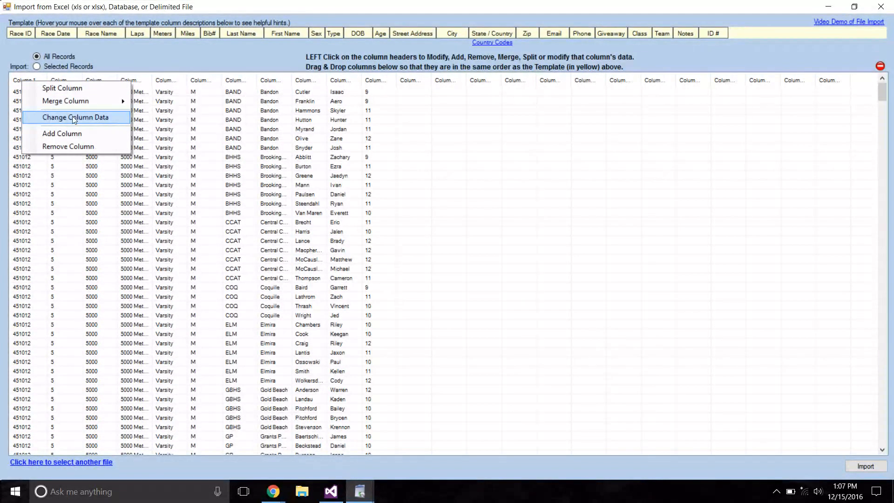
{"action": "left_click", "coordinate": [62, 133]}
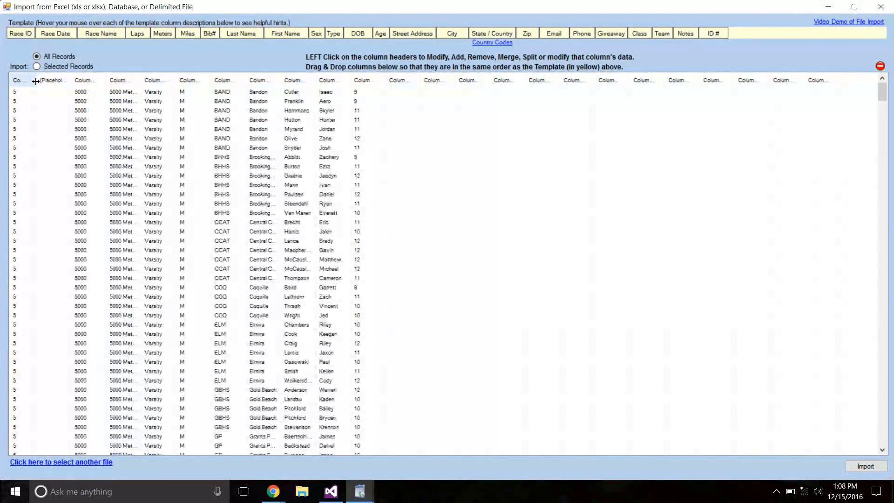
{"action": "left_click", "coordinate": [152, 83]}
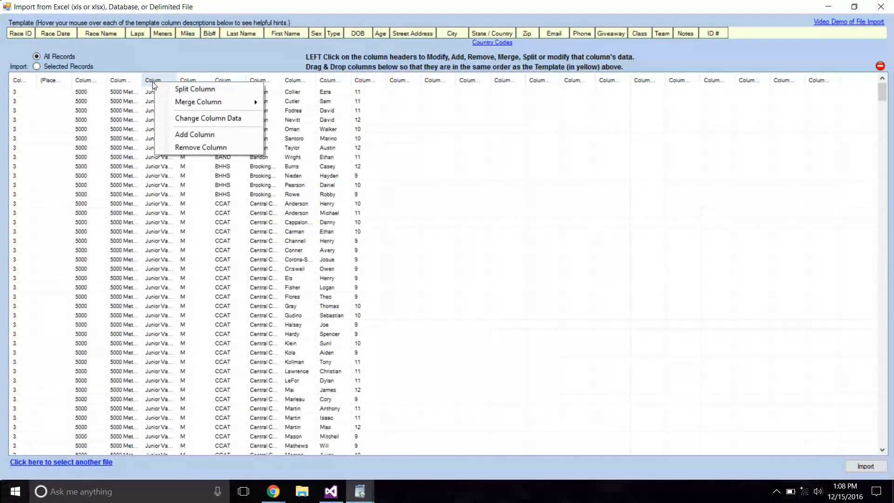
{"action": "mouse_move", "coordinate": [203, 102]}
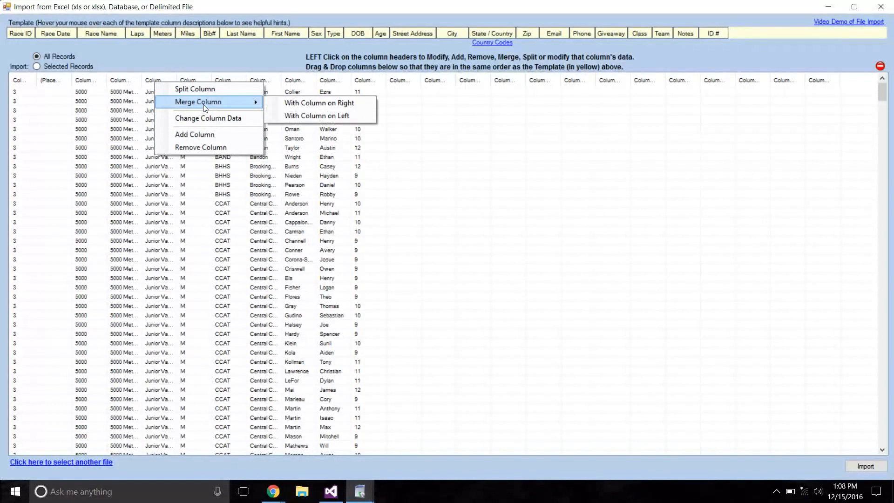
{"action": "left_click", "coordinate": [27, 102]}
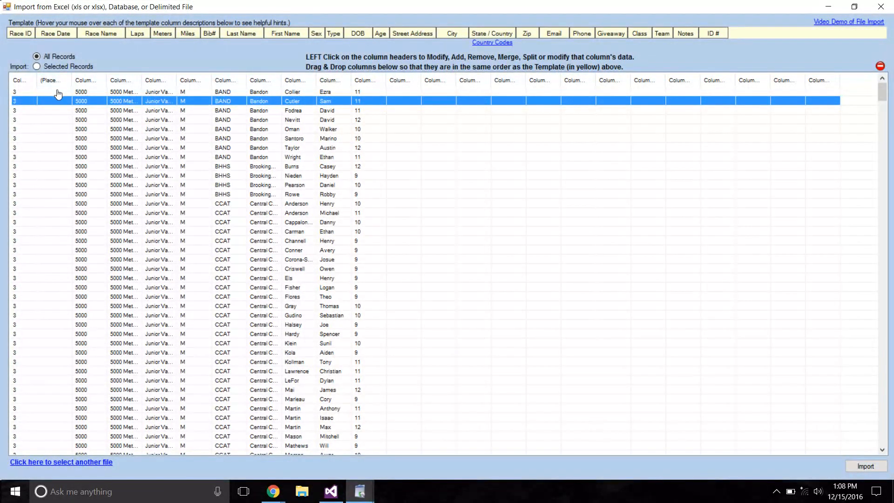
Adjust the widths of the first column and the placeholder column to line up with the template's Race ID and Race Date columns.
{"action": "left_click_drag", "start_coordinate": [68, 80], "coordinate": [75, 82]}
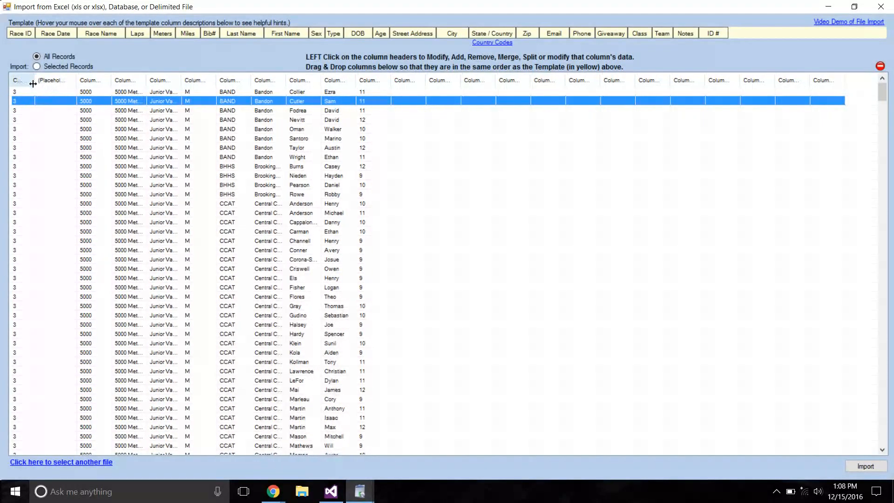
{"action": "left_click_drag", "start_coordinate": [38, 82], "coordinate": [35, 82]}
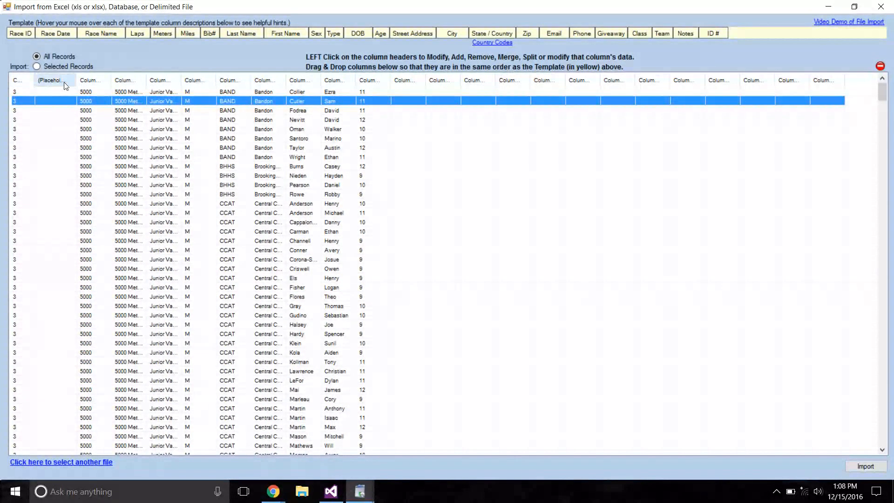
{"action": "left_click", "coordinate": [23, 81]}
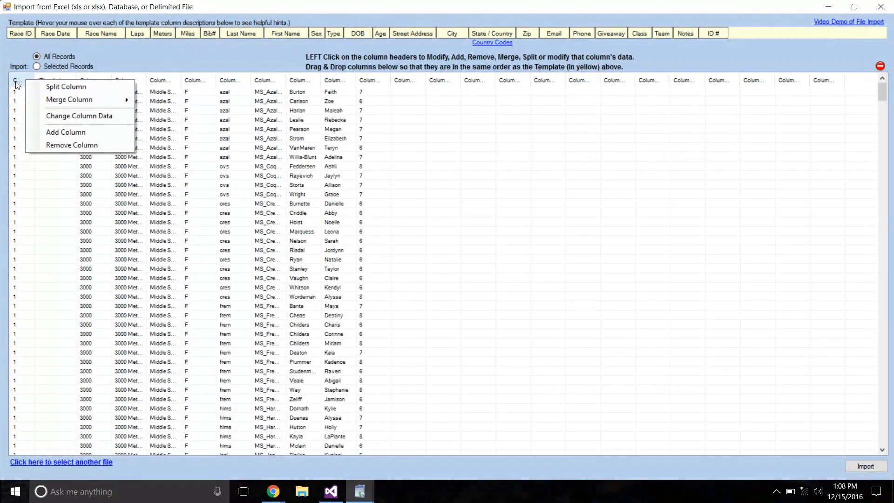
{"action": "left_click", "coordinate": [16, 81]}
{"action": "left_click", "coordinate": [19, 212]}
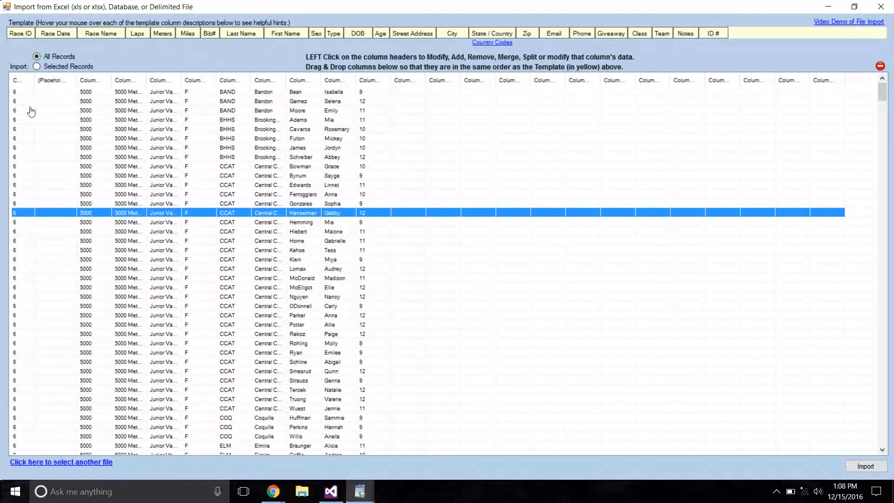
{"action": "left_click", "coordinate": [16, 80]}
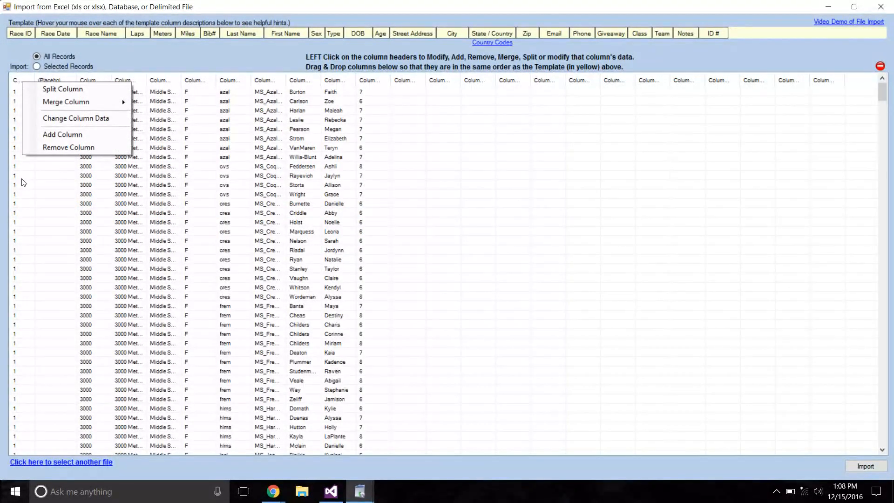
{"action": "left_click", "coordinate": [22, 195]}
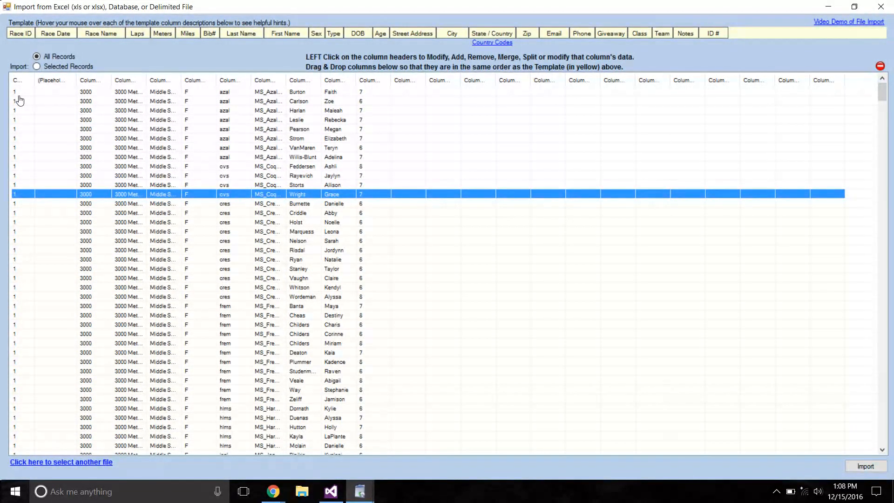
{"action": "left_click_drag", "start_coordinate": [33, 80], "coordinate": [35, 79]}
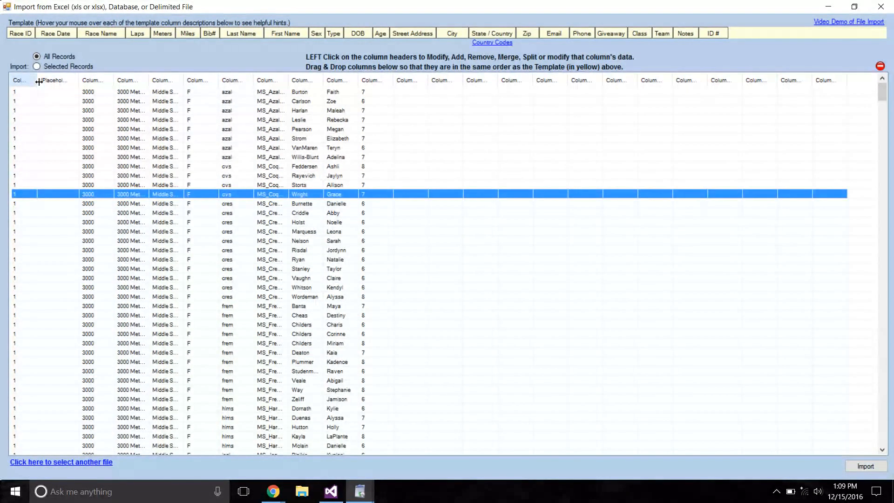
{"action": "left_click_drag", "start_coordinate": [78, 78], "coordinate": [76, 77]}
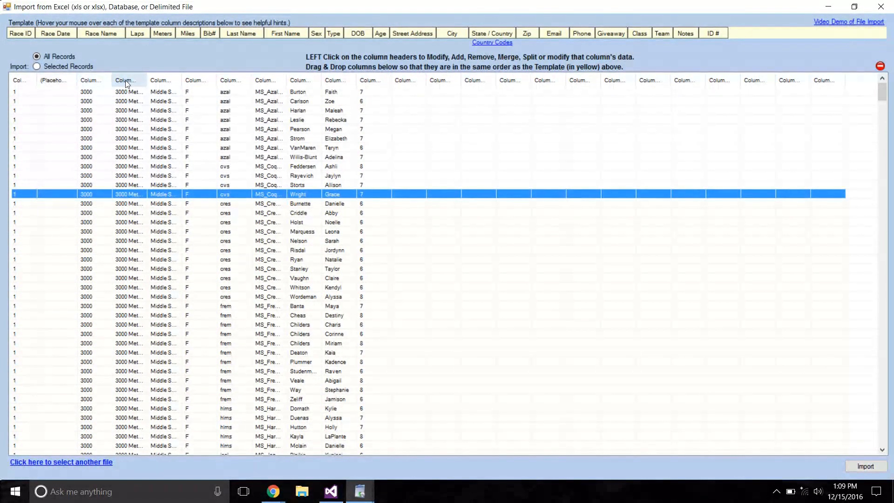
Widen Columns 4 and 5 to show their full text and move Column 5 ahead of Column 4.
{"action": "left_click_drag", "start_coordinate": [144, 80], "coordinate": [222, 79]}
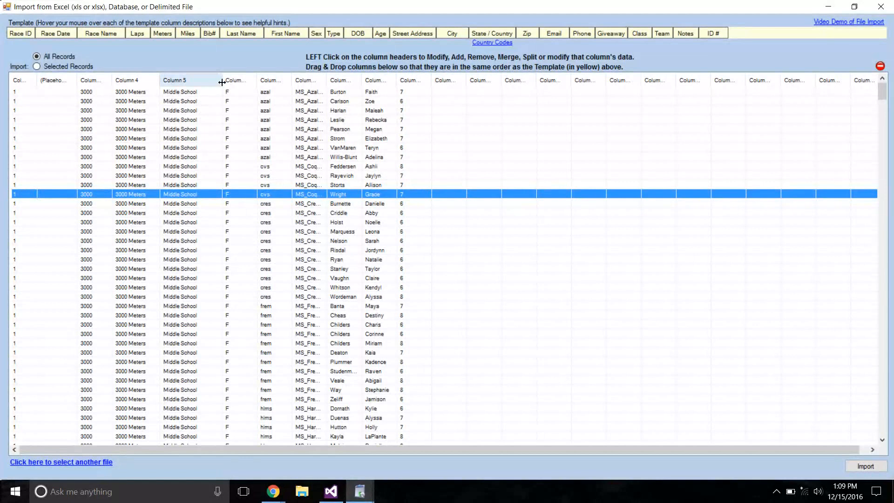
{"action": "left_click_drag", "start_coordinate": [222, 82], "coordinate": [226, 82]}
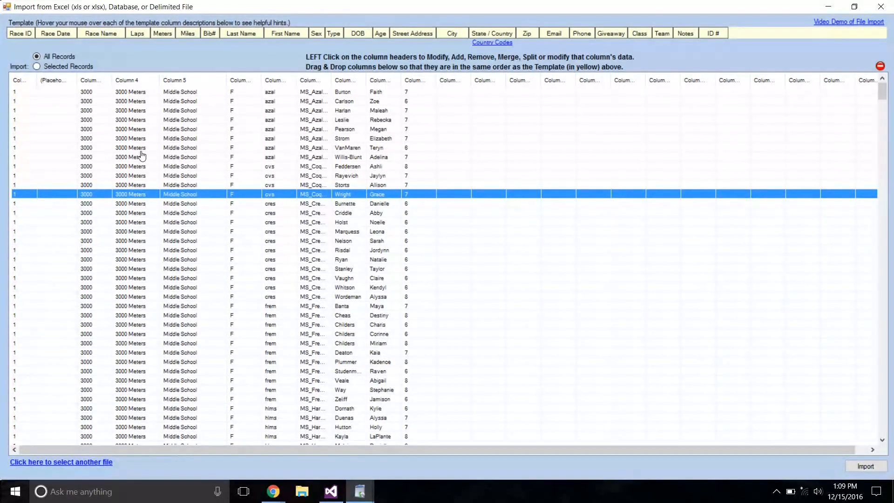
{"action": "left_click", "coordinate": [176, 92]}
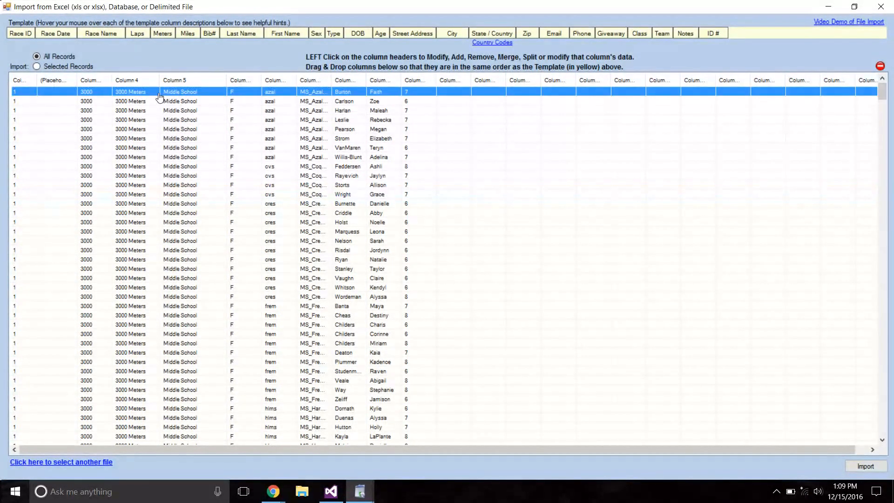
{"action": "left_click_drag", "start_coordinate": [173, 81], "coordinate": [121, 86]}
{"action": "left_click_drag", "start_coordinate": [176, 82], "coordinate": [157, 82]}
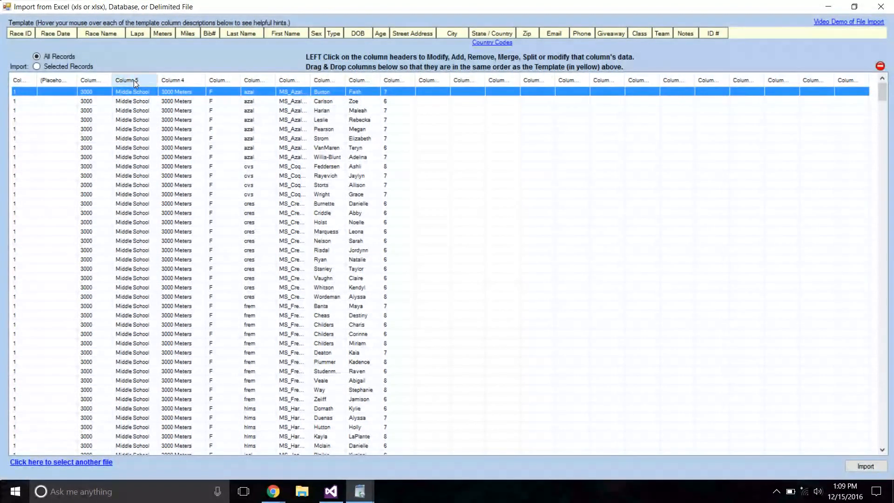
{"action": "left_click", "coordinate": [134, 81]}
{"action": "mouse_move", "coordinate": [163, 104]}
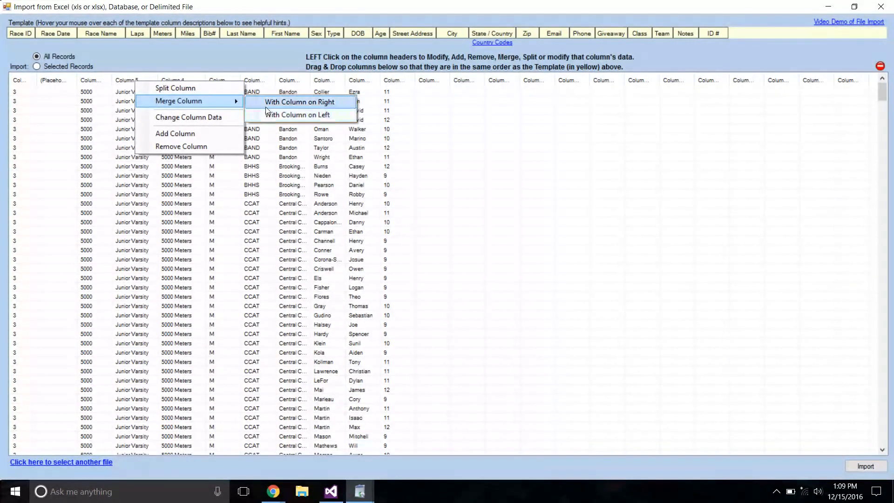
{"action": "left_click", "coordinate": [145, 185]}
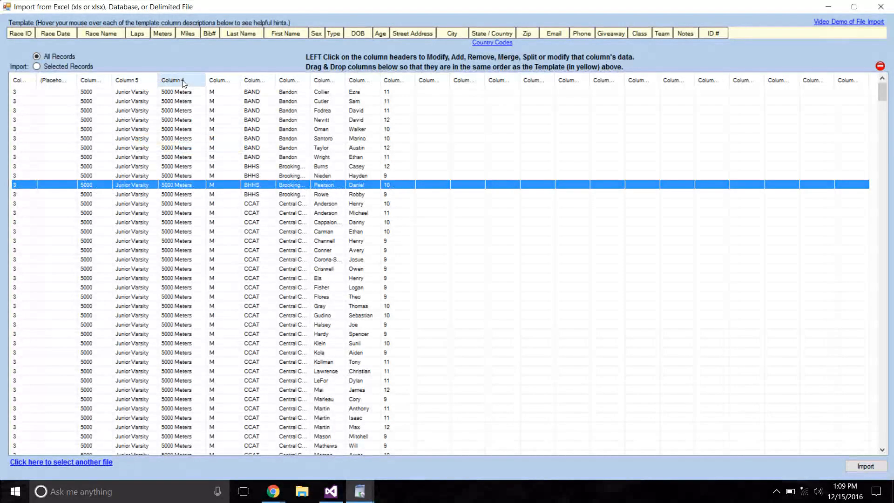
{"action": "left_click", "coordinate": [183, 84]}
{"action": "mouse_move", "coordinate": [207, 105]}
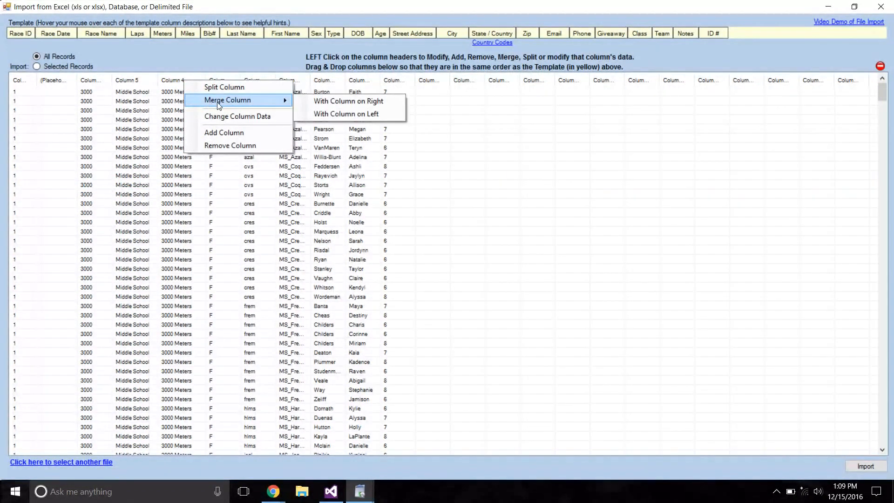
Merge Column 5 with Column 4, adding " - " between the values, and widen the merged column to show its full text.
{"action": "left_click", "coordinate": [136, 80]}
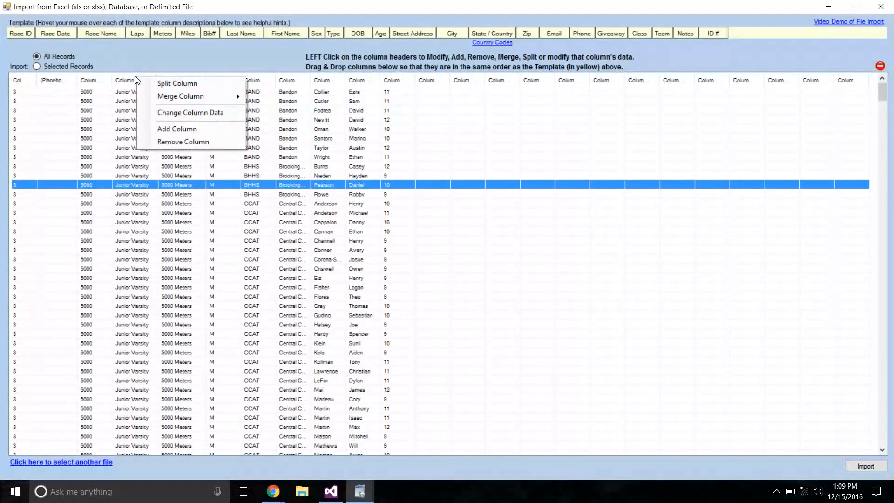
{"action": "mouse_move", "coordinate": [175, 98]}
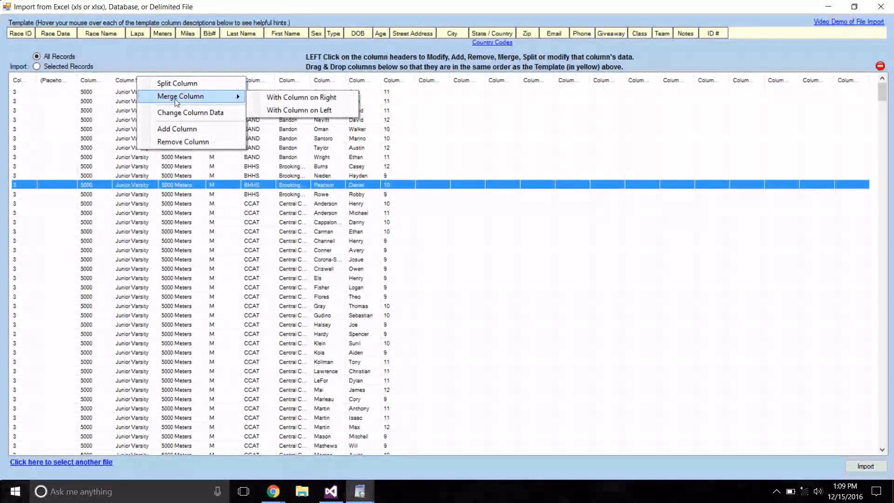
{"action": "left_click", "coordinate": [311, 99]}
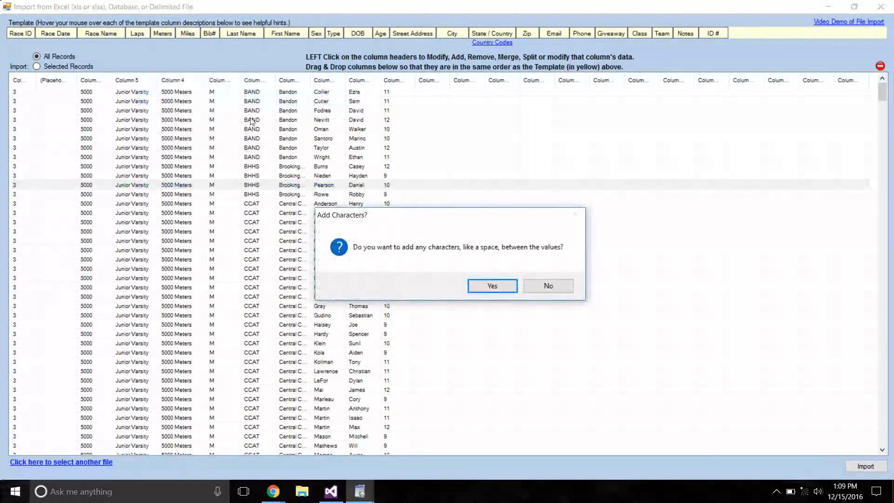
{"action": "left_click", "coordinate": [491, 286]}
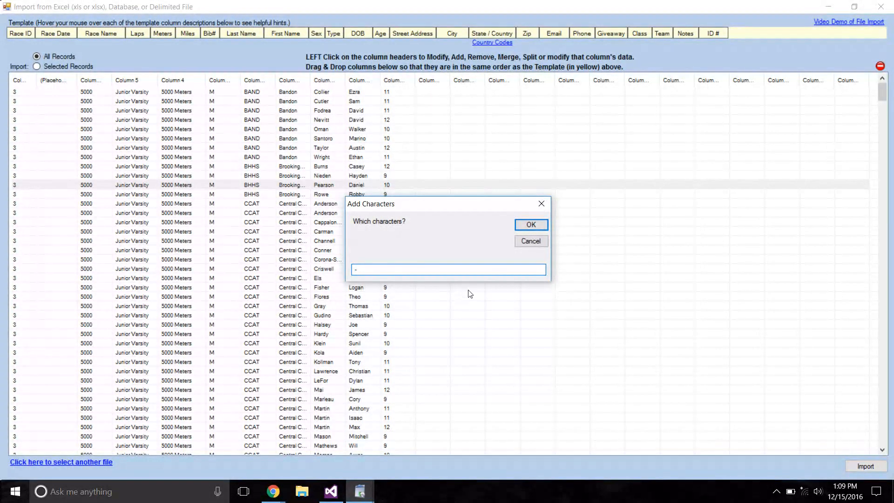
{"action": "left_click", "coordinate": [530, 225]}
{"action": "left_click_drag", "start_coordinate": [158, 84], "coordinate": [205, 82]}
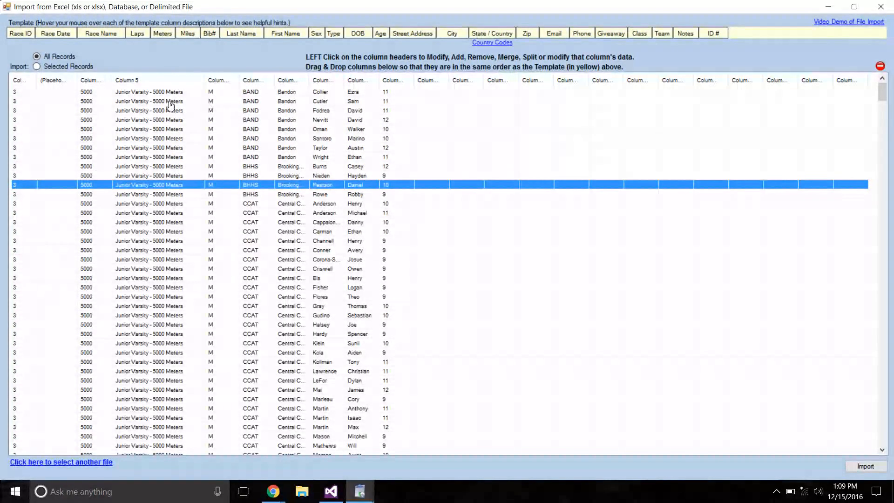
Sort the records by race ID, limit the import to selected records and select all the race 1 records.
{"action": "left_click", "coordinate": [18, 83]}
{"action": "left_click", "coordinate": [122, 185]}
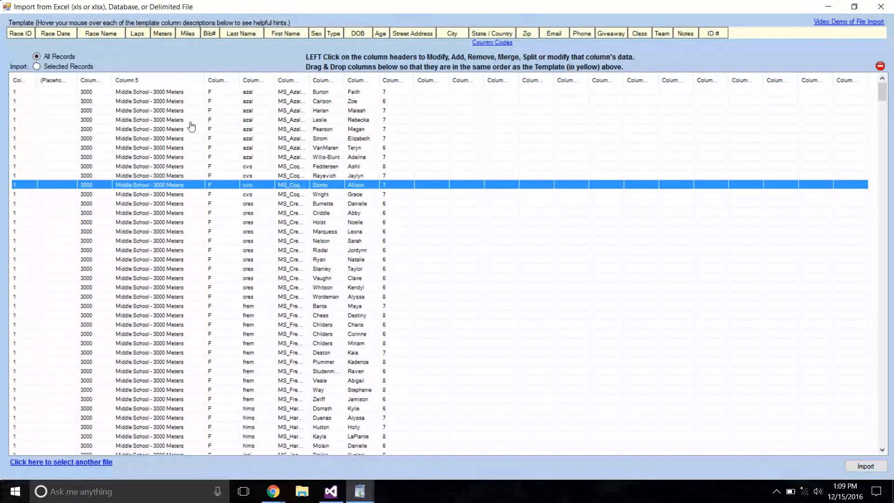
{"action": "left_click_drag", "start_coordinate": [881, 96], "coordinate": [883, 143]}
{"action": "left_click", "coordinate": [143, 280]}
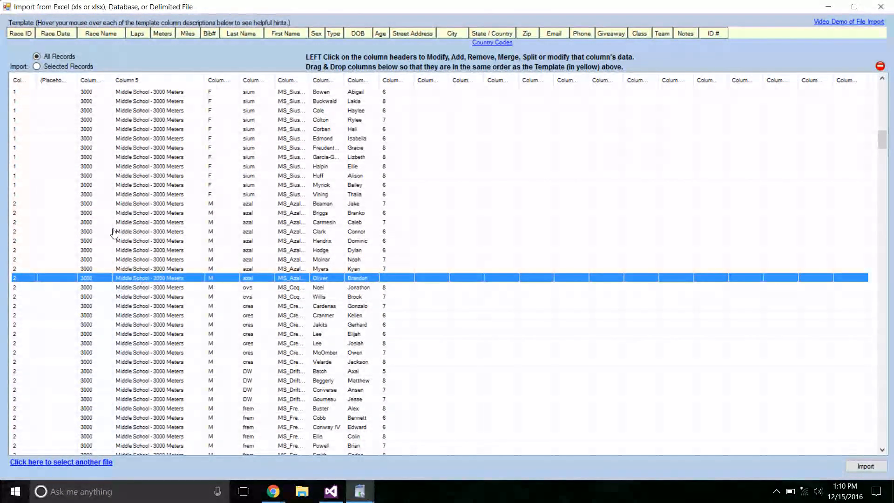
{"action": "left_click", "coordinate": [147, 195]}
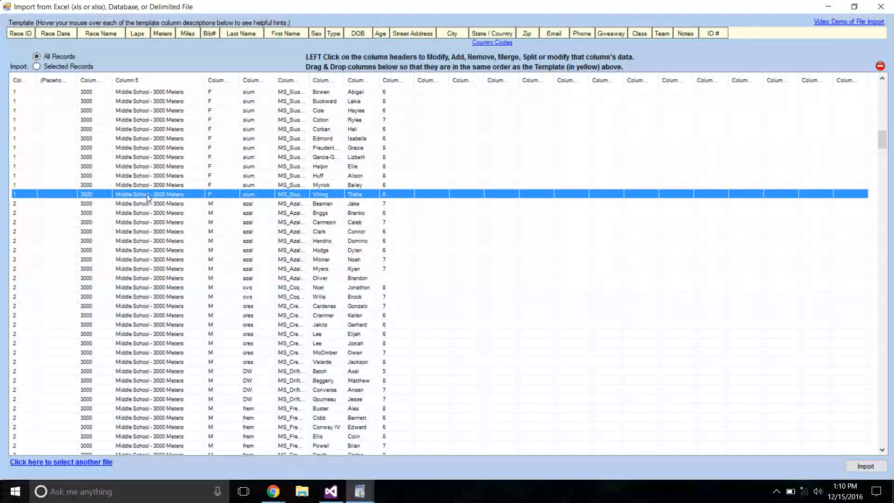
{"action": "left_click", "coordinate": [45, 66]}
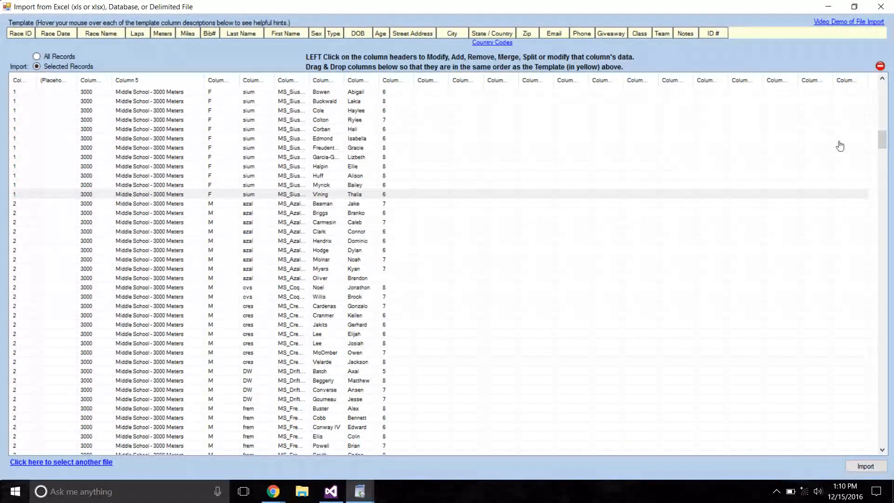
{"action": "left_click_drag", "start_coordinate": [882, 144], "coordinate": [874, 90]}
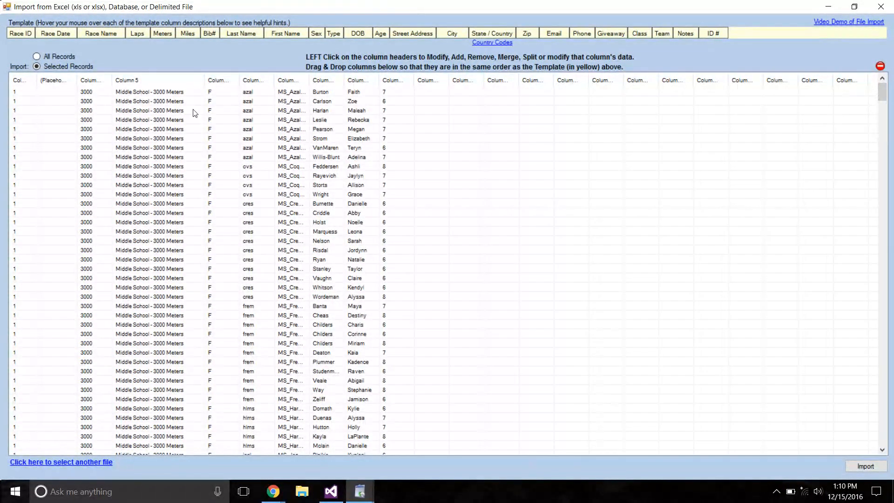
{"action": "key", "text": "ctrl+a"}
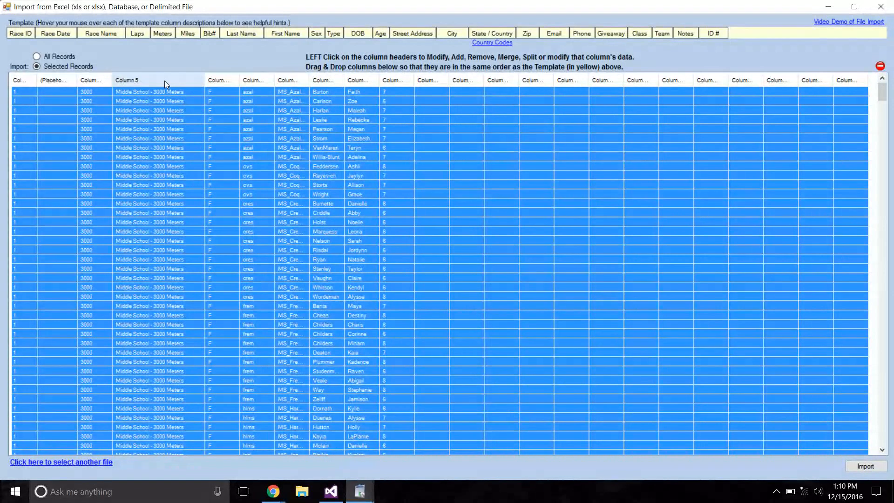
Add the custom value MS Womens 3K and assign it to Middle School - 3000 Meters in the selected records' Column 5.
{"action": "left_click", "coordinate": [164, 81]}
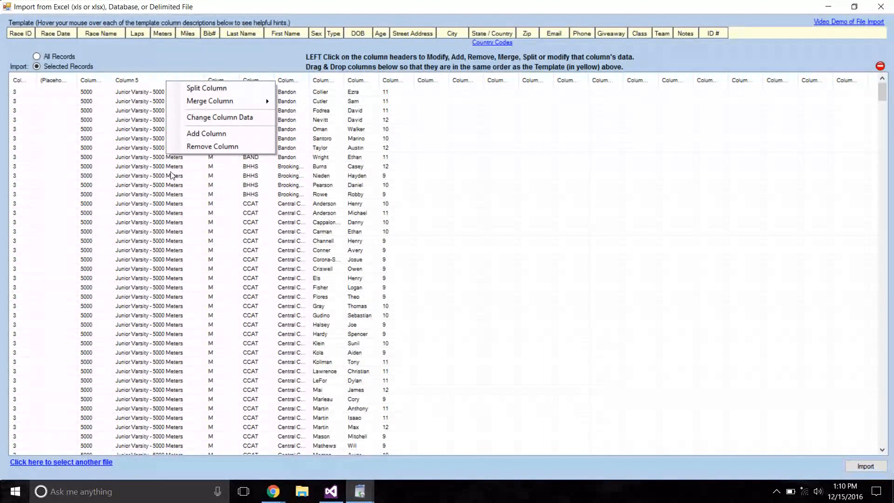
{"action": "left_click", "coordinate": [216, 122]}
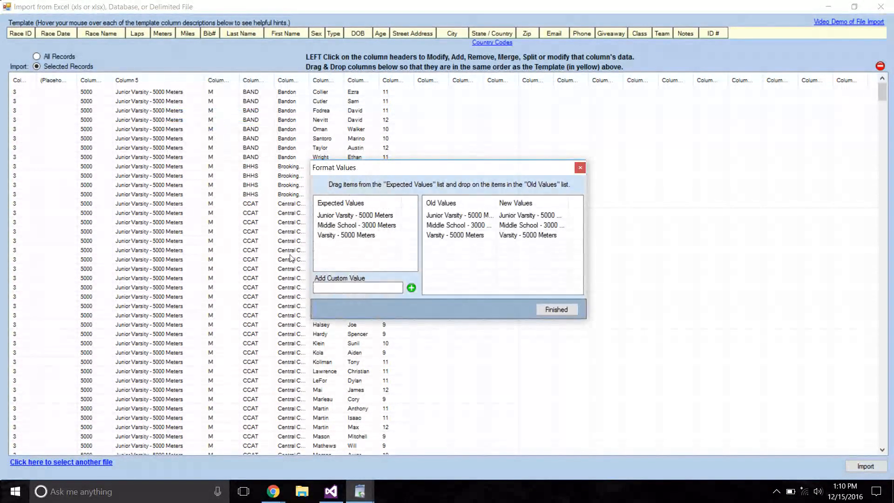
{"action": "left_click", "coordinate": [338, 285]}
{"action": "type", "text": "MS Womens 3K"}
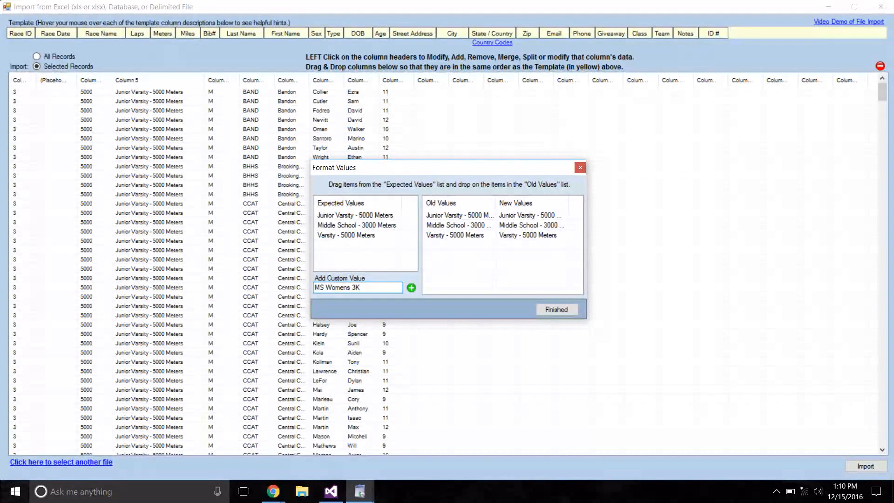
{"action": "left_click", "coordinate": [410, 288]}
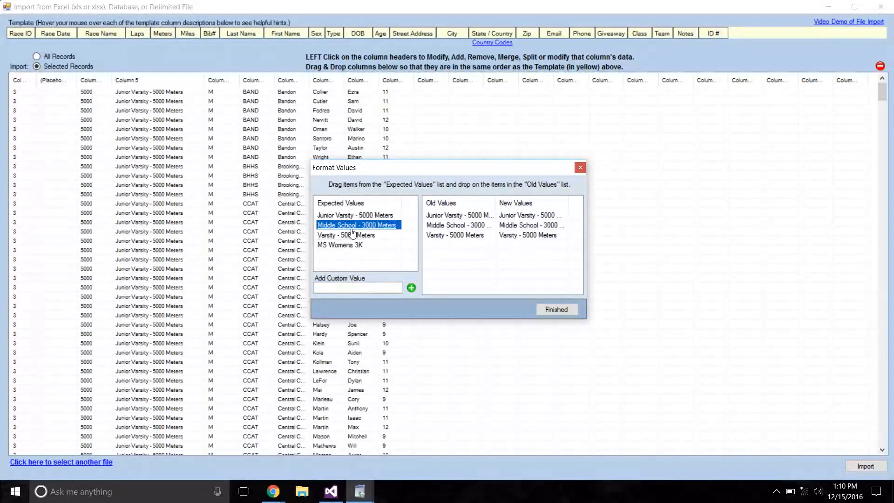
{"action": "left_click_drag", "start_coordinate": [345, 254], "coordinate": [470, 227]}
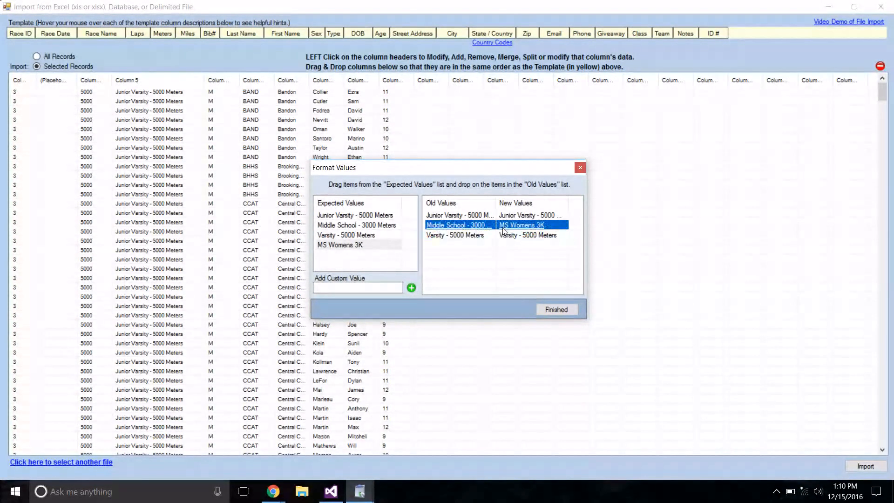
{"action": "left_click", "coordinate": [549, 312]}
Sort the records by race ID again and review the Column 5 race names around the start of race 2.
{"action": "left_click", "coordinate": [33, 81]}
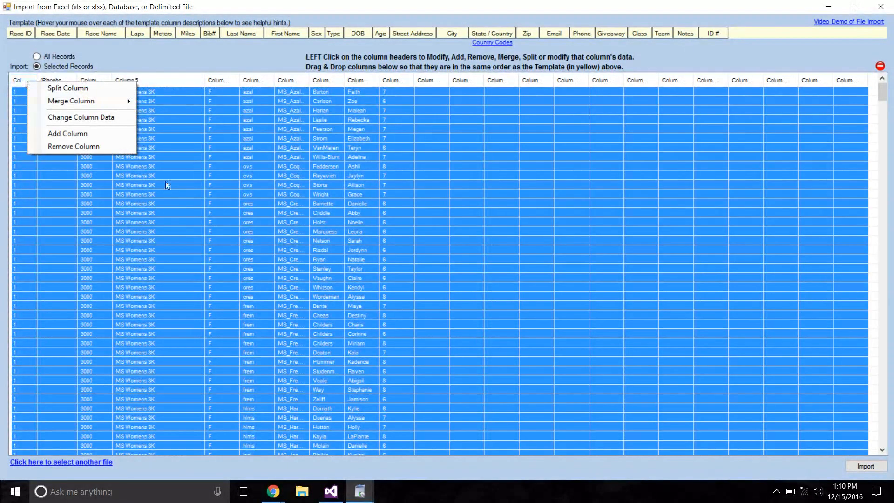
{"action": "left_click", "coordinate": [168, 194]}
{"action": "left_click_drag", "start_coordinate": [882, 93], "coordinate": [882, 136]}
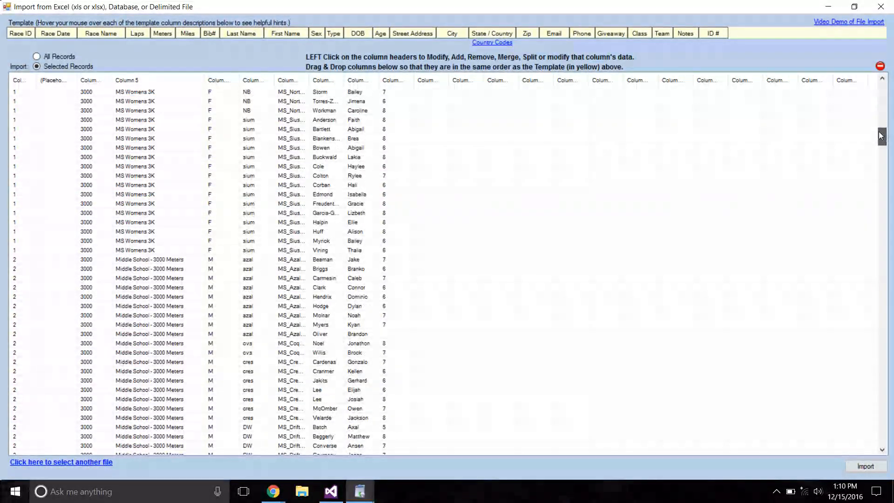
{"action": "left_click", "coordinate": [161, 261]}
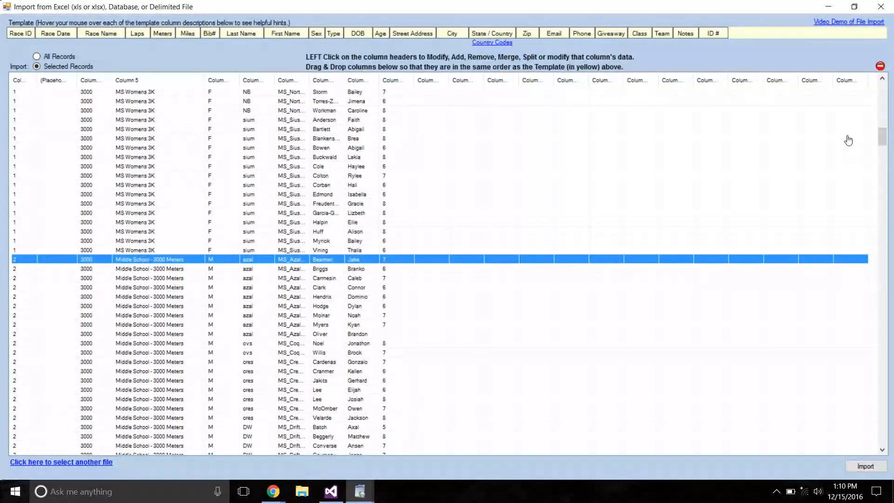
{"action": "left_click_drag", "start_coordinate": [881, 131], "coordinate": [880, 89]}
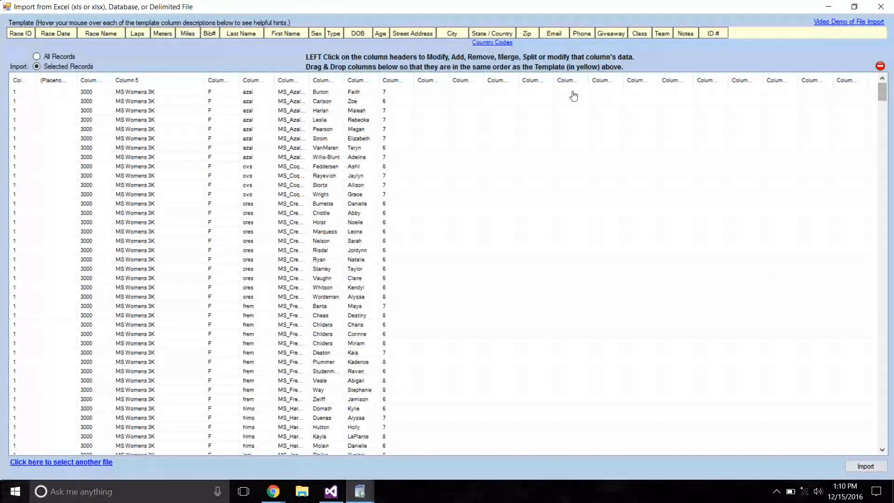
{"action": "left_click", "coordinate": [173, 85]}
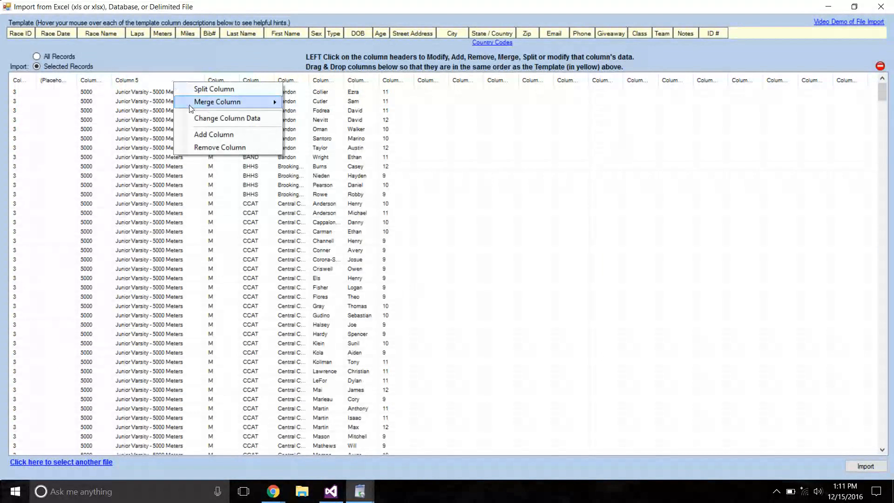
{"action": "left_click", "coordinate": [210, 119]}
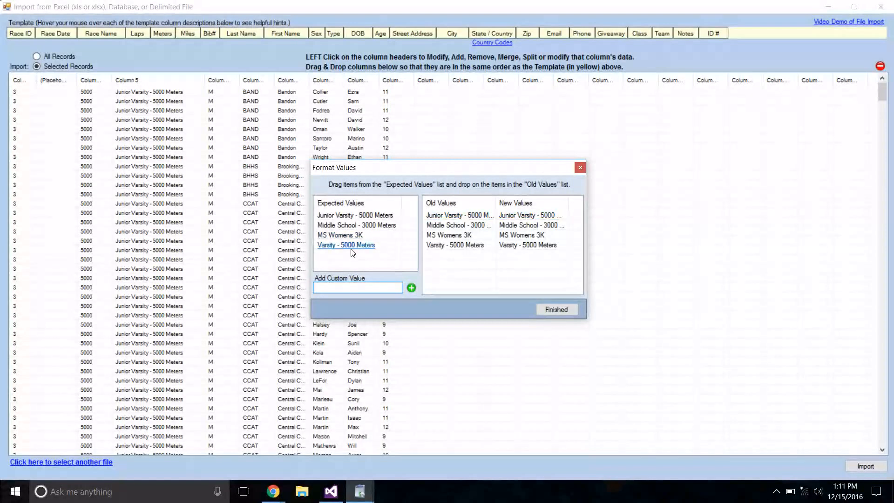
{"action": "left_click", "coordinate": [580, 168]}
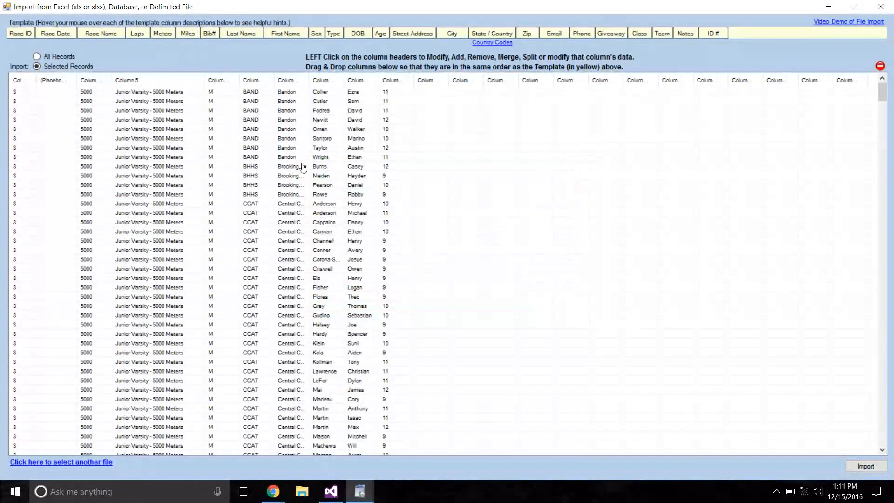
Move Column 5 ahead of Column 3 and place empty columns around Column 3 to match Race Name, Laps, Meters and Miles.
{"action": "left_click_drag", "start_coordinate": [112, 82], "coordinate": [91, 84]}
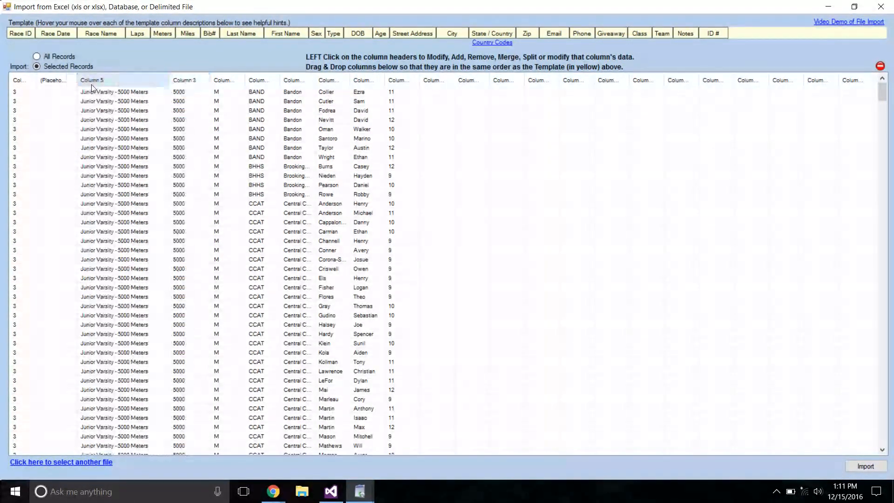
{"action": "left_click_drag", "start_coordinate": [168, 82], "coordinate": [128, 80]}
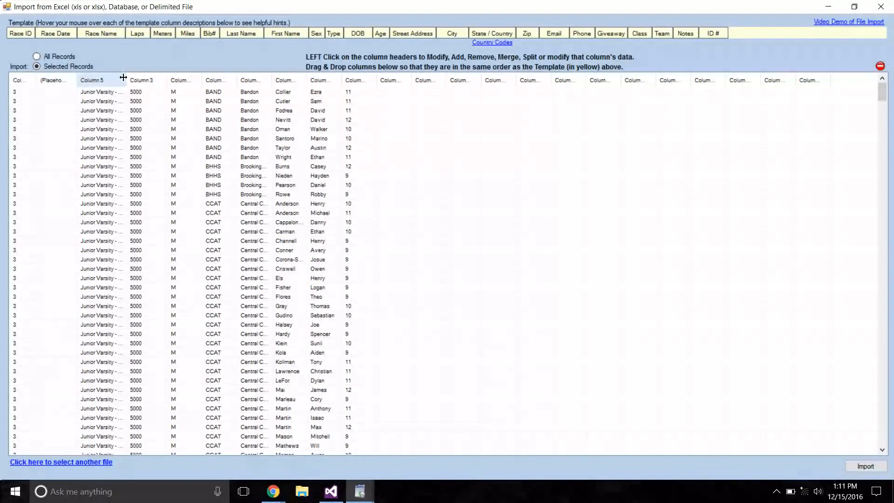
{"action": "left_click_drag", "start_coordinate": [384, 81], "coordinate": [146, 80]}
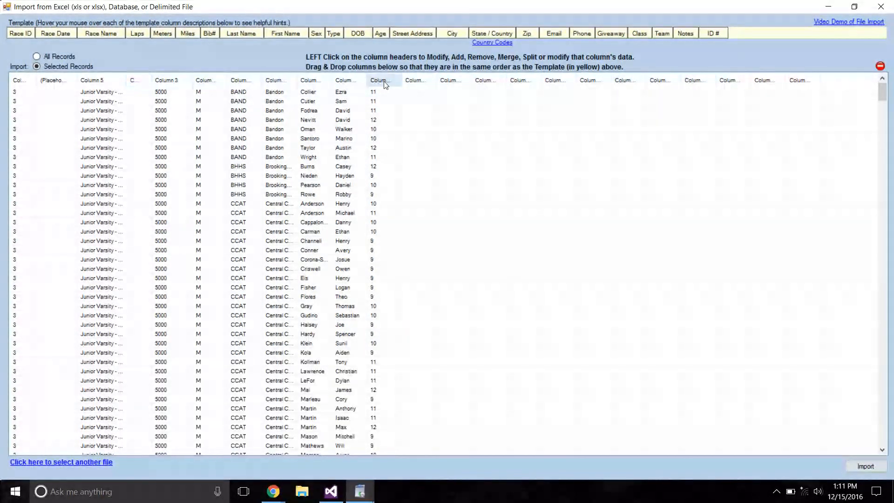
{"action": "left_click_drag", "start_coordinate": [192, 80], "coordinate": [173, 81]}
{"action": "mouse_move", "coordinate": [399, 84]}
{"action": "left_mouse_down"}
{"action": "mouse_move", "coordinate": [179, 93]}
{"action": "mouse_move", "coordinate": [203, 80]}
{"action": "left_mouse_up"}
Add a placeholder column after the empty Miles column and narrow it to match the template's Bib# column.
{"action": "left_click", "coordinate": [188, 83]}
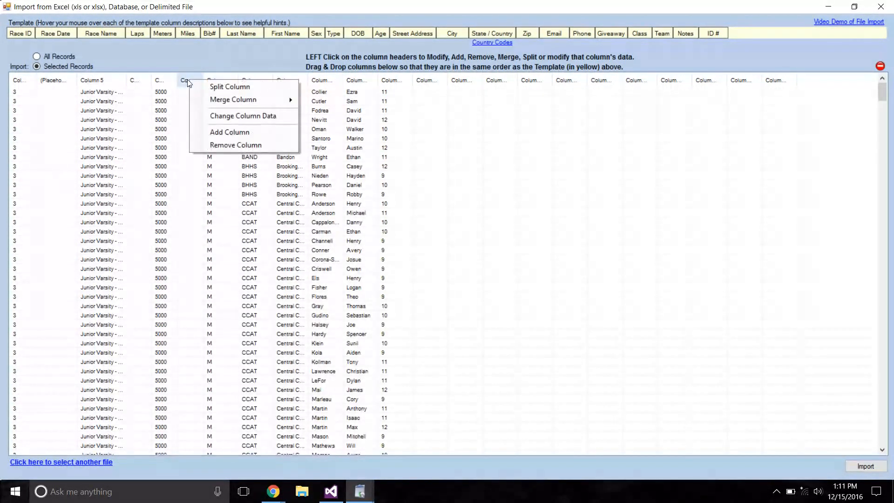
{"action": "left_click", "coordinate": [217, 131]}
{"action": "left_click_drag", "start_coordinate": [234, 80], "coordinate": [222, 80]}
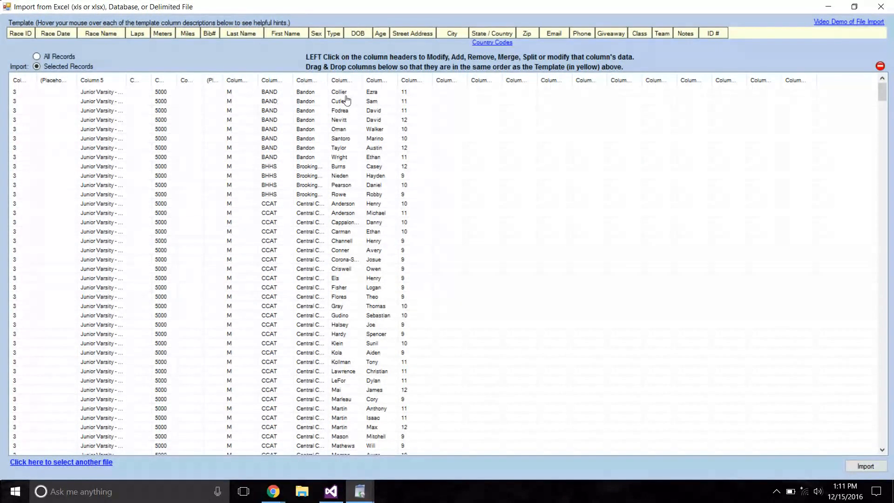
Move Columns 9 and 10 ahead of the sex column and fit all three to the Last Name, First Name and Sex columns.
{"action": "left_click_drag", "start_coordinate": [344, 82], "coordinate": [229, 82]}
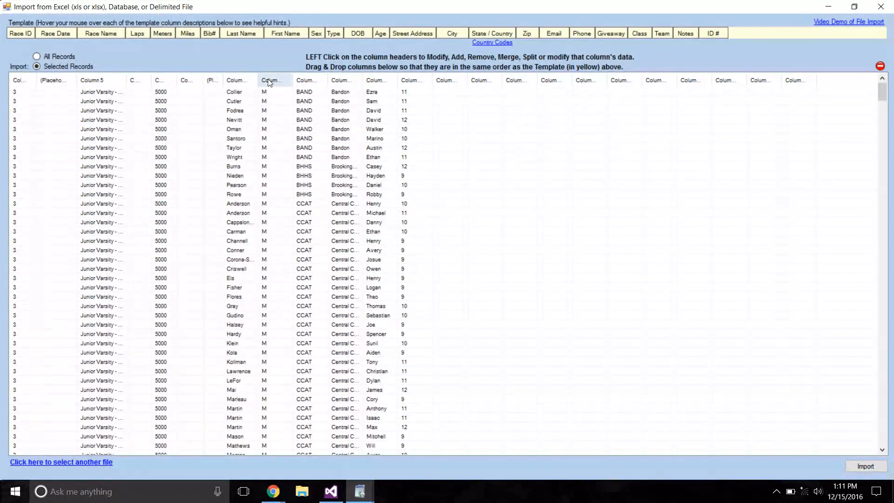
{"action": "left_click_drag", "start_coordinate": [371, 81], "coordinate": [270, 80]}
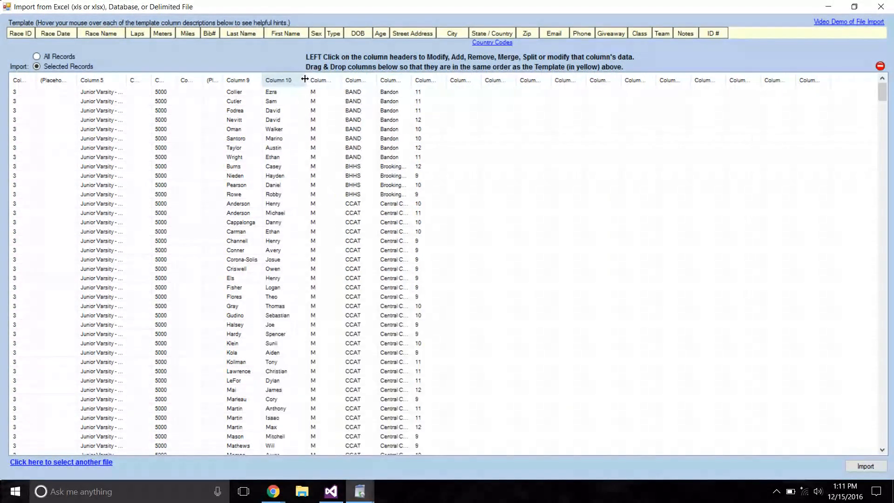
{"action": "left_click_drag", "start_coordinate": [341, 79], "coordinate": [327, 79]}
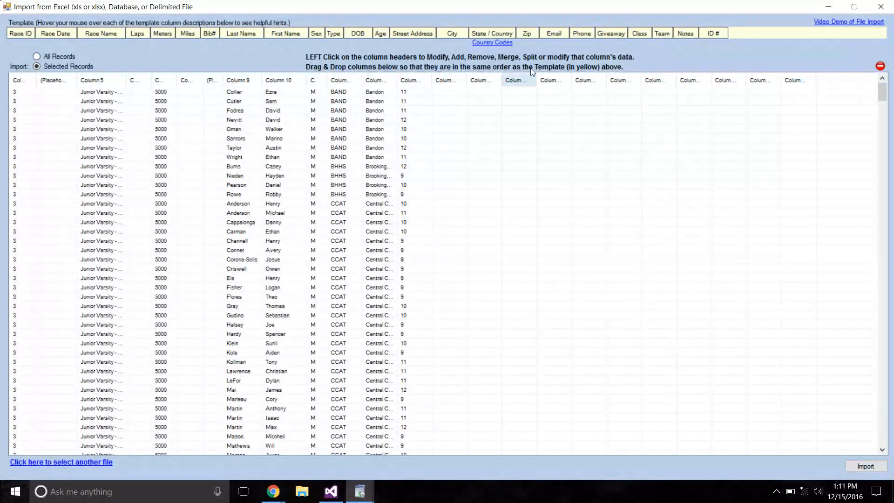
Move the grade, school name and school abbreviation columns to the Class, Team and Notes positions, resizing the empty columns between to match the template.
{"action": "left_click_drag", "start_coordinate": [408, 81], "coordinate": [789, 80]}
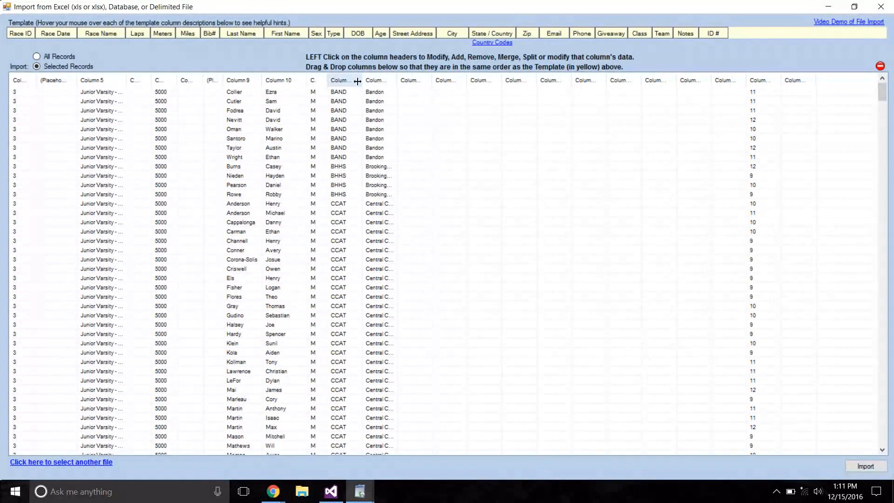
{"action": "mouse_move", "coordinate": [373, 80]}
{"action": "left_mouse_down"}
{"action": "mouse_move", "coordinate": [794, 64]}
{"action": "mouse_move", "coordinate": [786, 72]}
{"action": "left_mouse_up"}
{"action": "left_click_drag", "start_coordinate": [342, 80], "coordinate": [795, 85]}
{"action": "left_click_drag", "start_coordinate": [361, 78], "coordinate": [630, 78]}
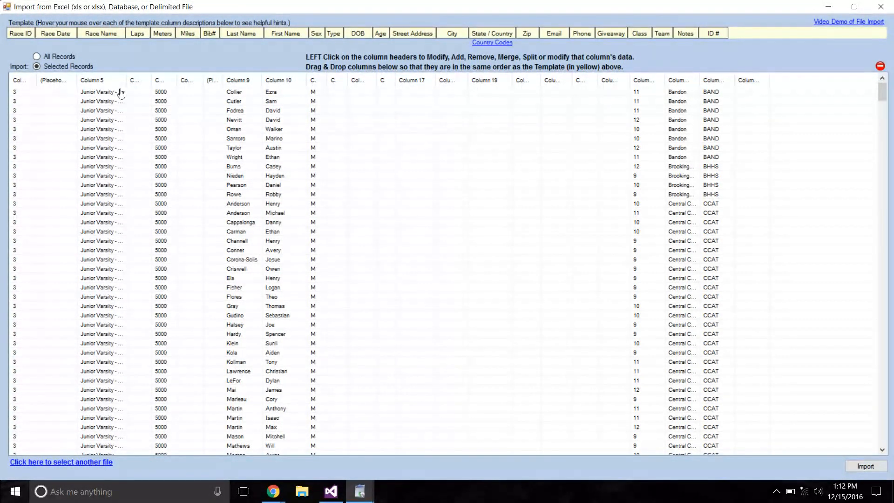
Sort the rearranged import records by race ID so that race 1 comes first.
{"action": "left_click", "coordinate": [21, 95]}
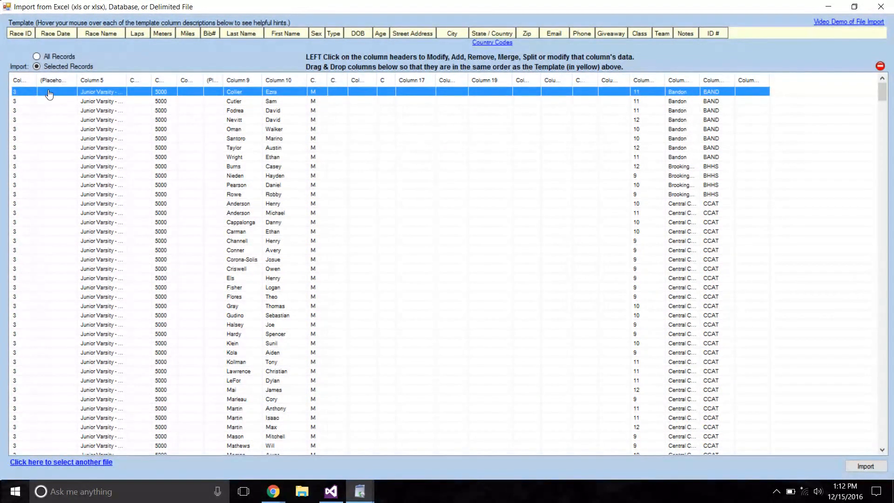
{"action": "left_click", "coordinate": [26, 80]}
{"action": "left_click", "coordinate": [16, 117]}
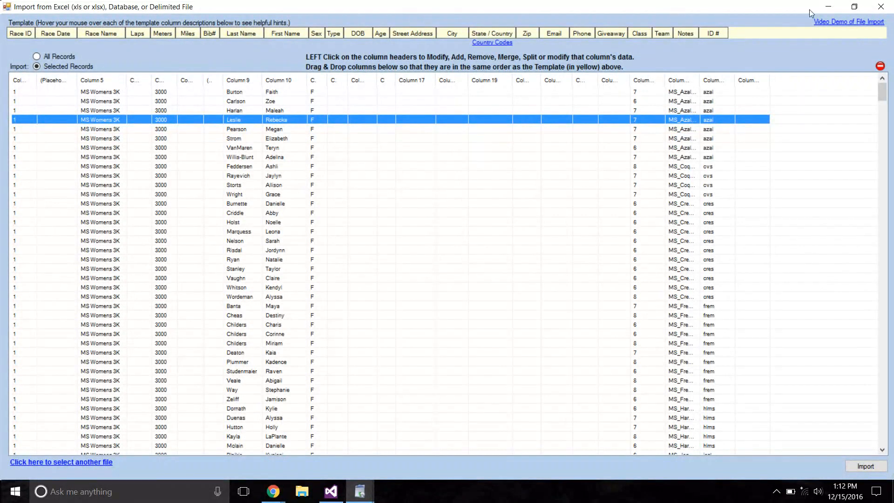
{"action": "left_click", "coordinate": [854, 6]}
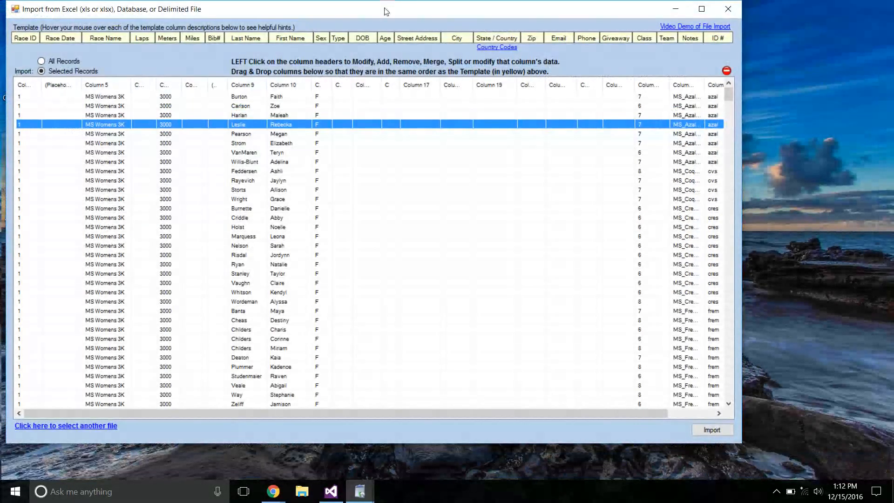
{"action": "left_click_drag", "start_coordinate": [383, 8], "coordinate": [430, 43]}
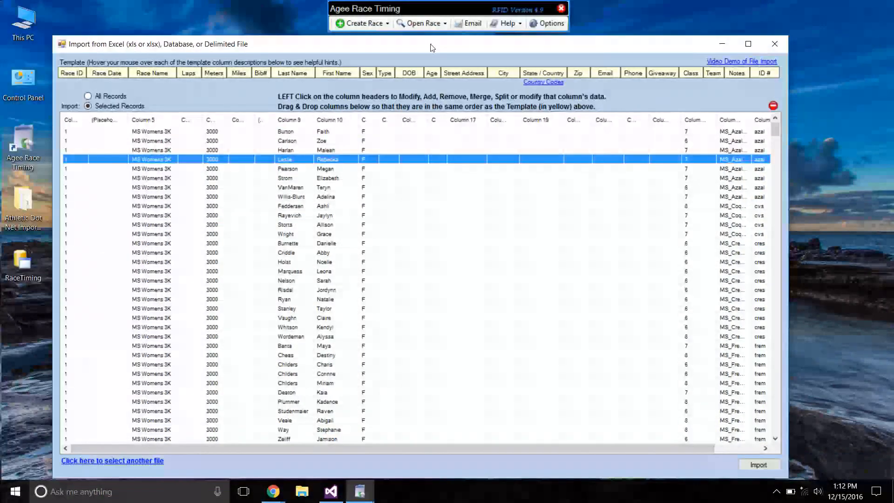
{"action": "double_click", "coordinate": [363, 49]}
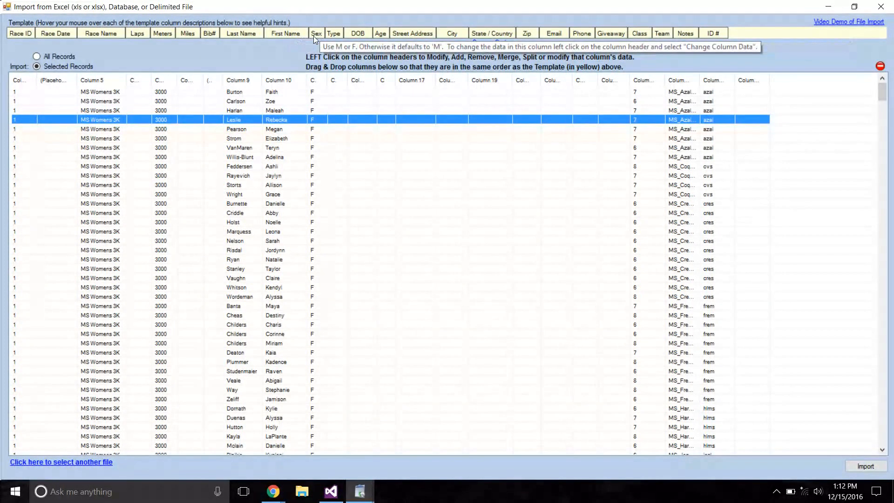
{"action": "mouse_move", "coordinate": [378, 34]}
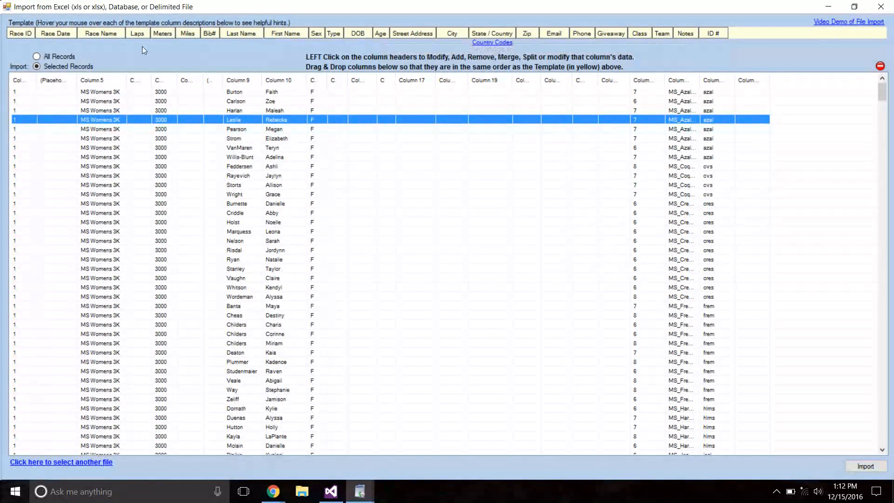
Set the import to include all records instead of only the selected ones.
{"action": "left_click", "coordinate": [43, 58]}
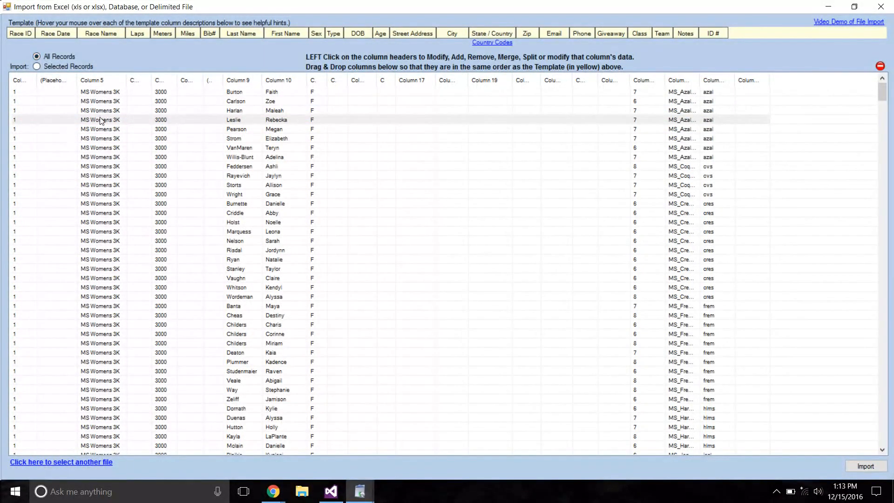
Try selecting a block of consecutive MS Womens 3K records together with individual records further down the list.
{"action": "left_click", "coordinate": [108, 204], "text": "shift"}
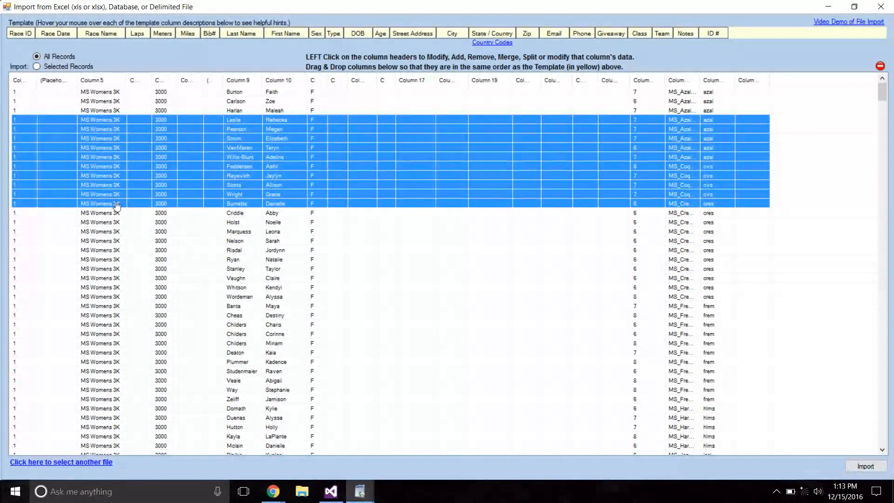
{"action": "left_click", "coordinate": [93, 96]}
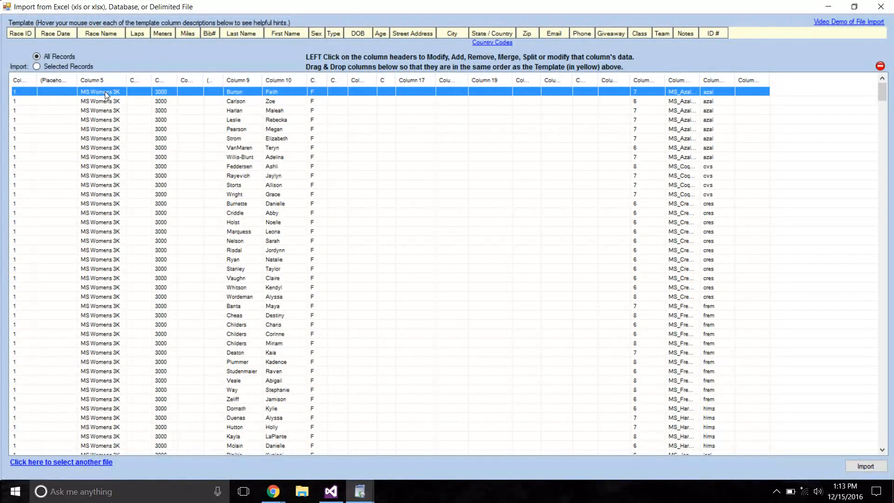
{"action": "left_click", "coordinate": [106, 101], "text": "shift"}
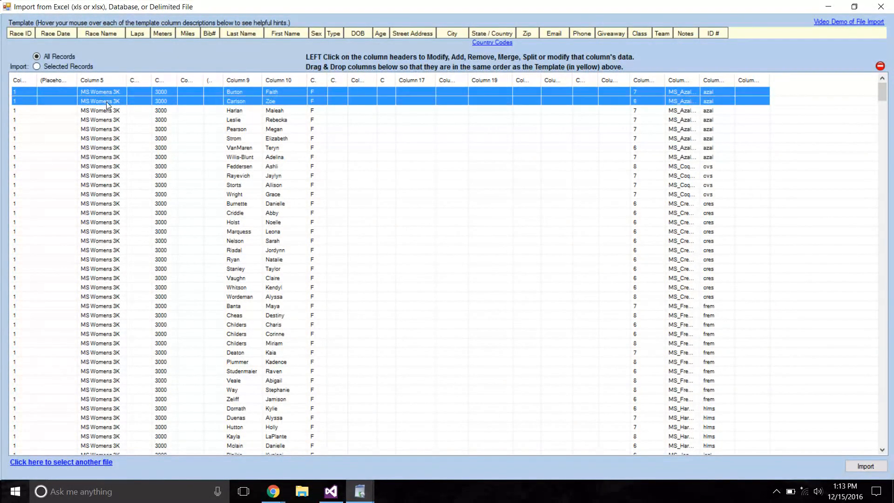
{"action": "left_click", "coordinate": [104, 139], "text": "shift"}
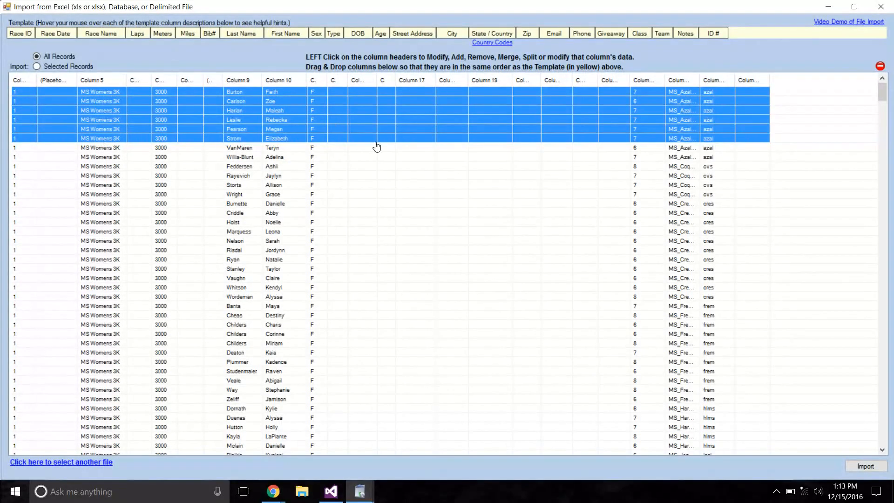
{"action": "left_click", "coordinate": [286, 256], "text": "ctrl"}
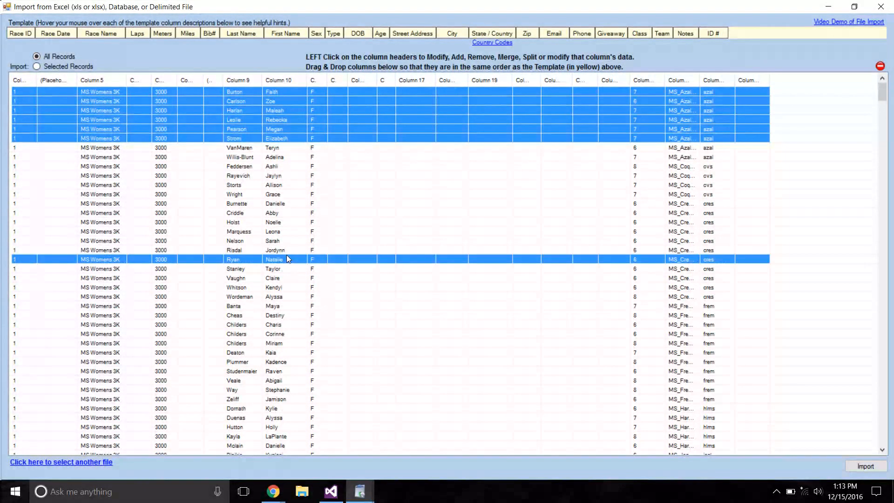
{"action": "left_click", "coordinate": [269, 325], "text": "ctrl"}
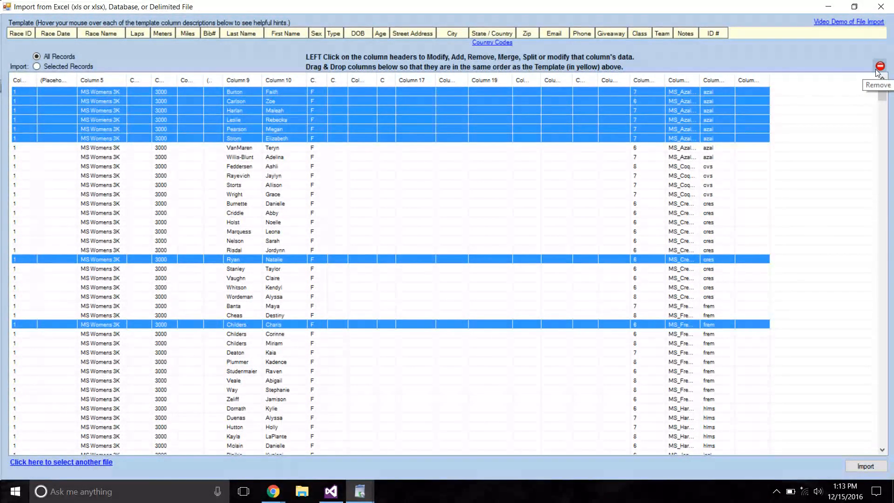
{"action": "left_click", "coordinate": [141, 186]}
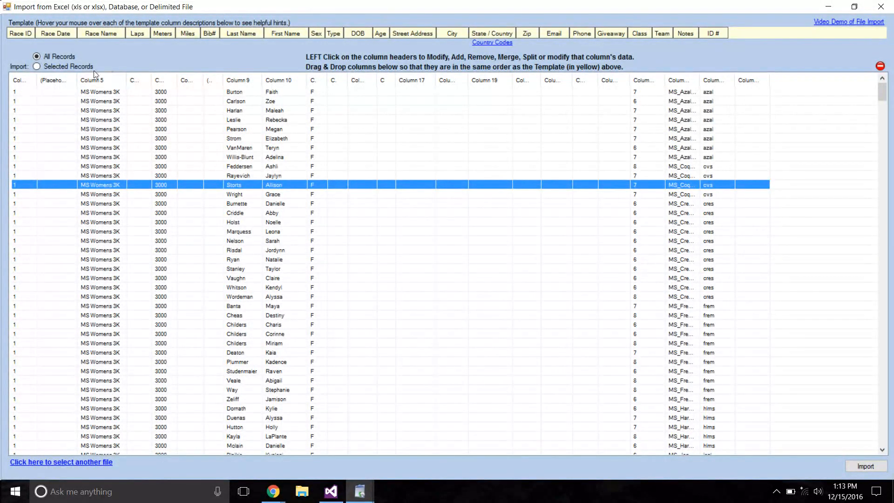
{"action": "left_click", "coordinate": [21, 93]}
Try swapping the race name column, Column 5, with empty Column 17, and check the records of races 1 and 2.
{"action": "left_click_drag", "start_coordinate": [94, 80], "coordinate": [442, 70]}
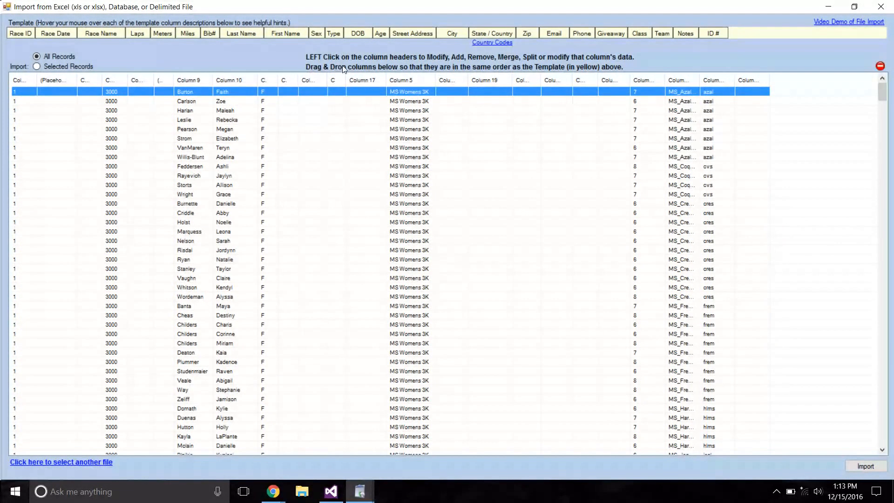
{"action": "left_click_drag", "start_coordinate": [354, 80], "coordinate": [125, 83]}
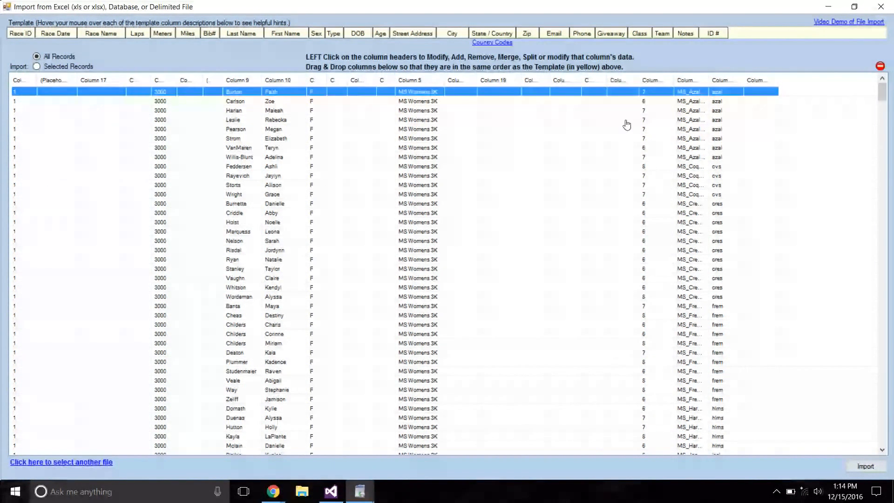
{"action": "left_click_drag", "start_coordinate": [881, 89], "coordinate": [881, 145]}
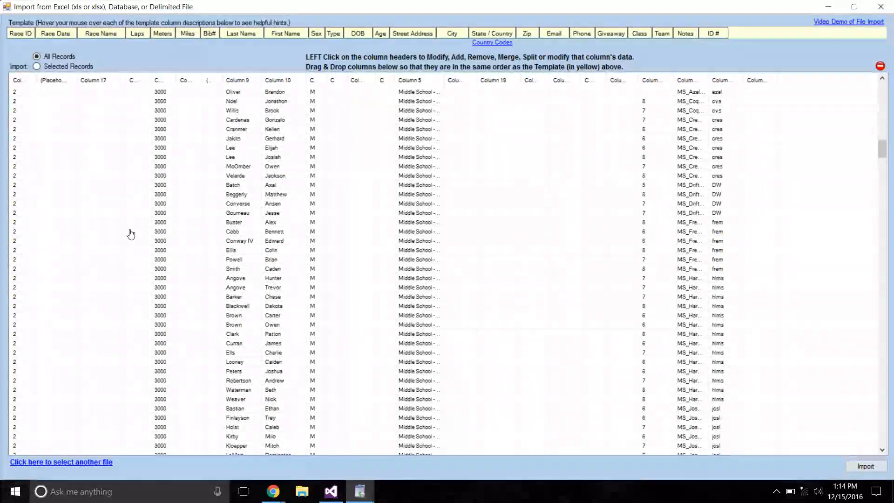
{"action": "left_click", "coordinate": [31, 235]}
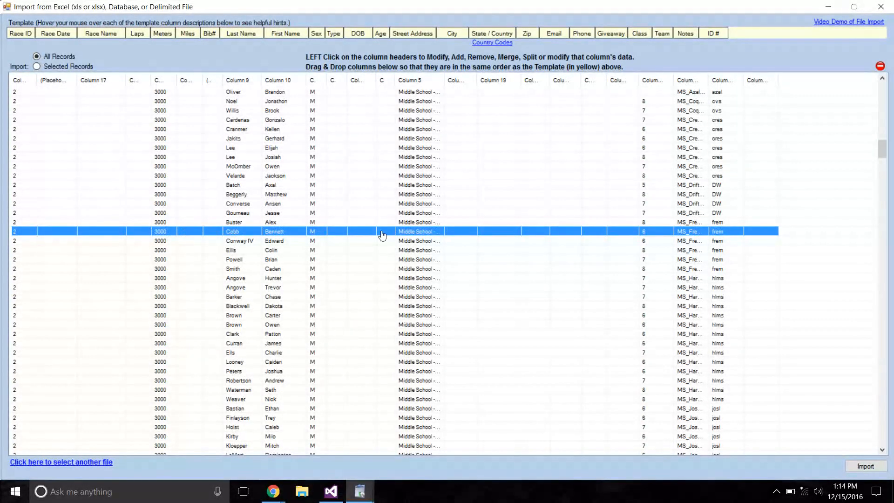
{"action": "left_click_drag", "start_coordinate": [881, 148], "coordinate": [872, 86]}
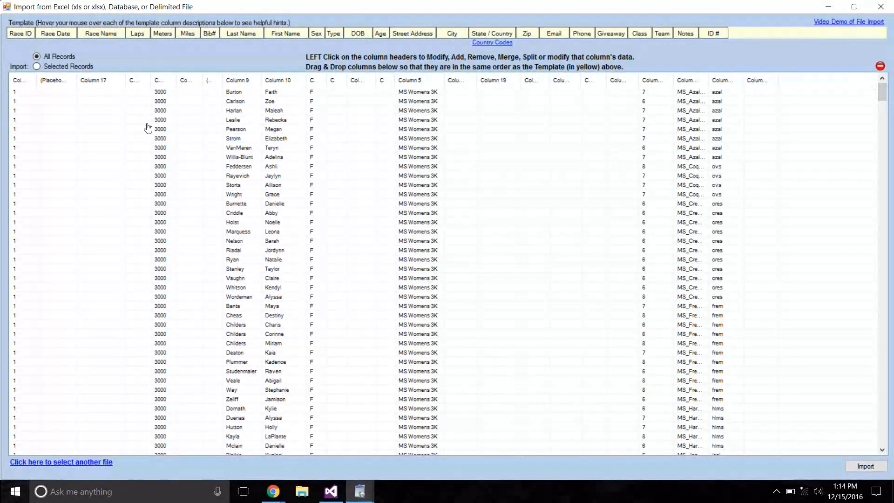
{"action": "left_click", "coordinate": [310, 93]}
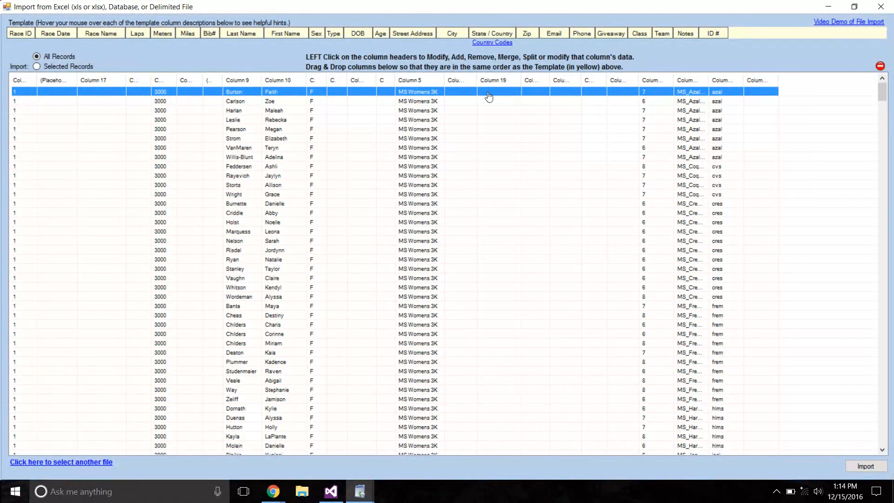
{"action": "left_click_drag", "start_coordinate": [881, 92], "coordinate": [881, 137]}
{"action": "left_click", "coordinate": [312, 235]}
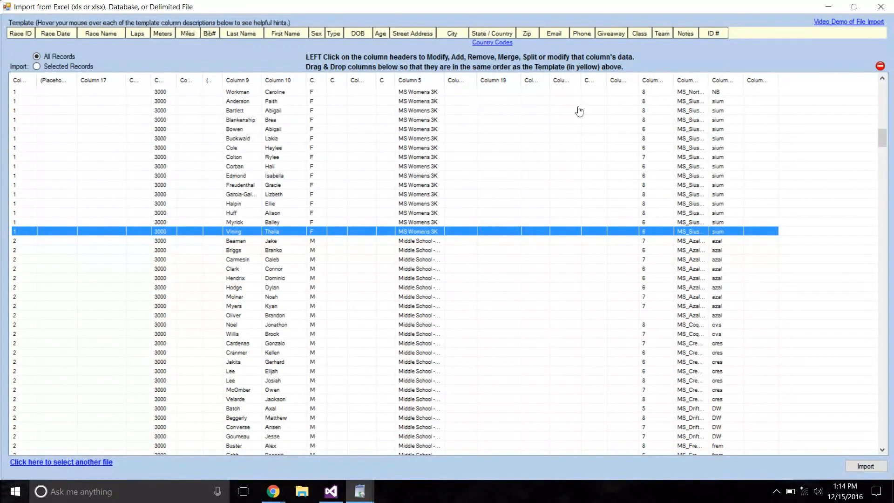
Return Column 5 to the Race Name position and narrow the empty Laps column beside it to realign the rest.
{"action": "left_click_drag", "start_coordinate": [409, 76], "coordinate": [431, 80]}
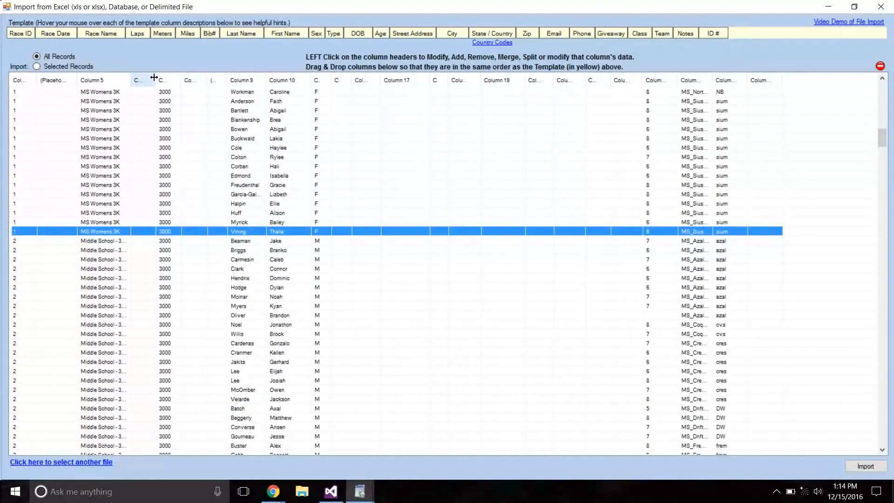
{"action": "left_click_drag", "start_coordinate": [155, 77], "coordinate": [149, 77]}
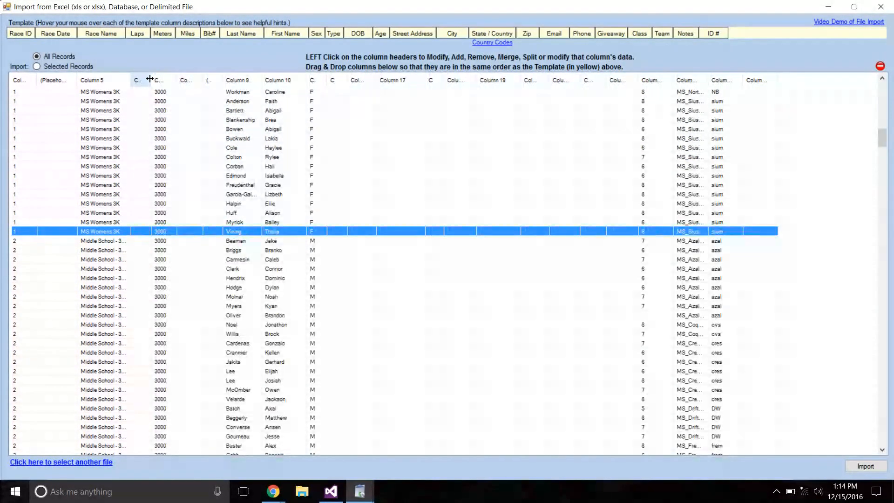
Try remapping the Sex column's old values using the expected M and F values, and close the mapping without applying it.
{"action": "left_click", "coordinate": [312, 83]}
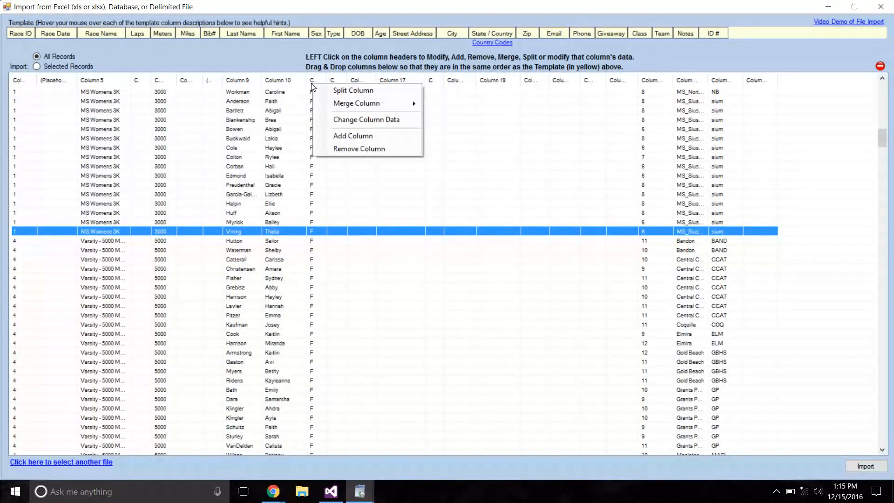
{"action": "left_click", "coordinate": [345, 122]}
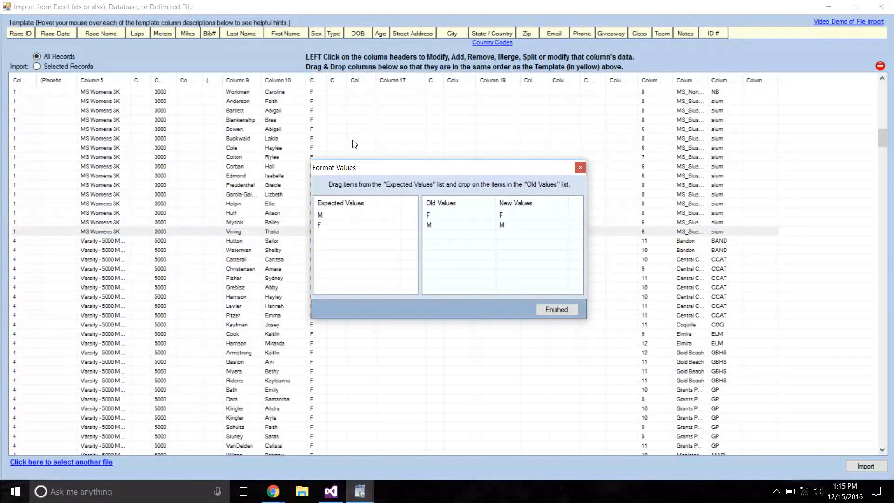
{"action": "left_click_drag", "start_coordinate": [321, 216], "coordinate": [440, 233]}
{"action": "left_click", "coordinate": [376, 216]}
{"action": "left_click_drag", "start_coordinate": [377, 217], "coordinate": [531, 267]}
{"action": "left_click", "coordinate": [377, 227]}
{"action": "left_click_drag", "start_coordinate": [378, 227], "coordinate": [437, 217]}
{"action": "left_click_drag", "start_coordinate": [351, 226], "coordinate": [441, 228]}
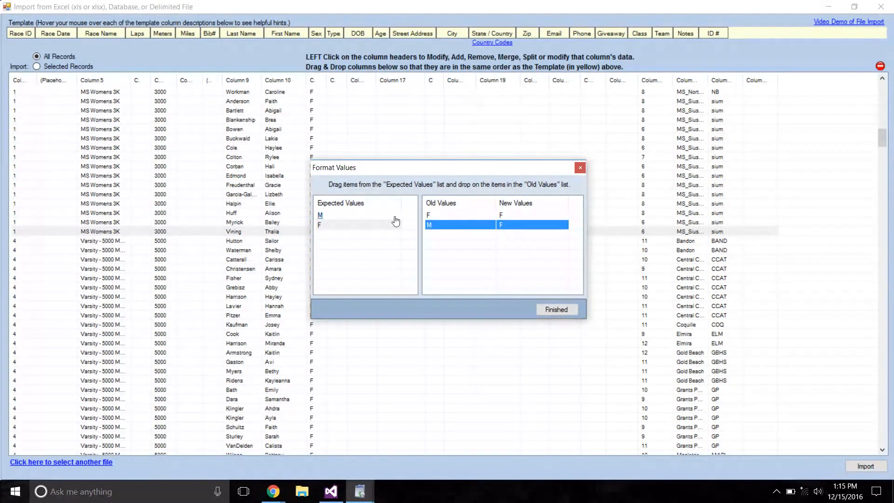
{"action": "left_click", "coordinate": [354, 215]}
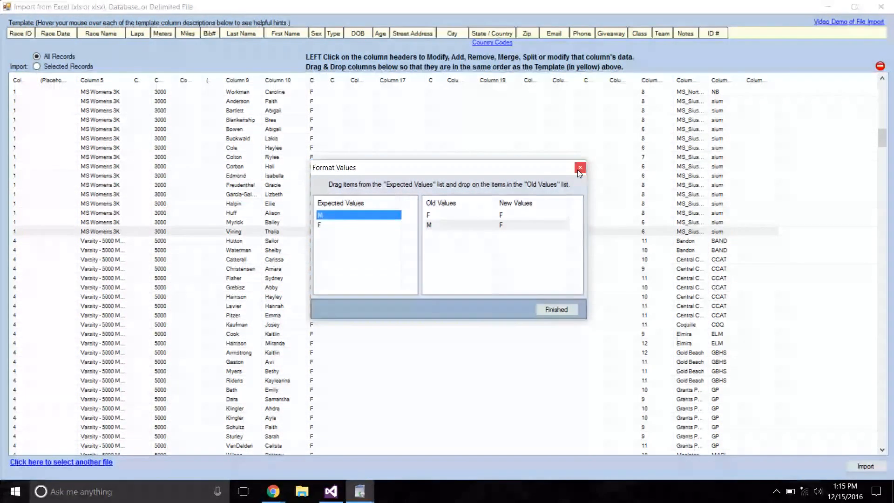
{"action": "left_click", "coordinate": [579, 167]}
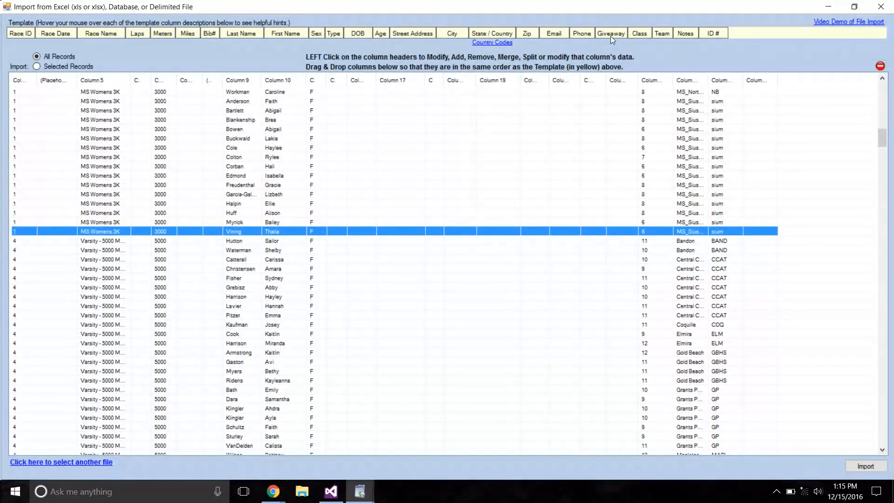
Import all records and save the basic race info for the Middle School - 3000 Meters and Varsity - 5000 Meters races.
{"action": "mouse_move", "coordinate": [607, 35]}
{"action": "left_click", "coordinate": [865, 466]}
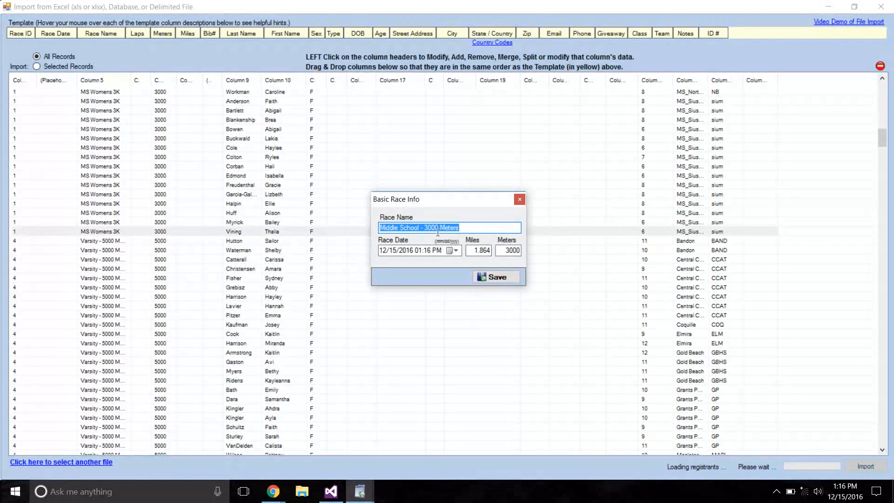
{"action": "left_click", "coordinate": [420, 229]}
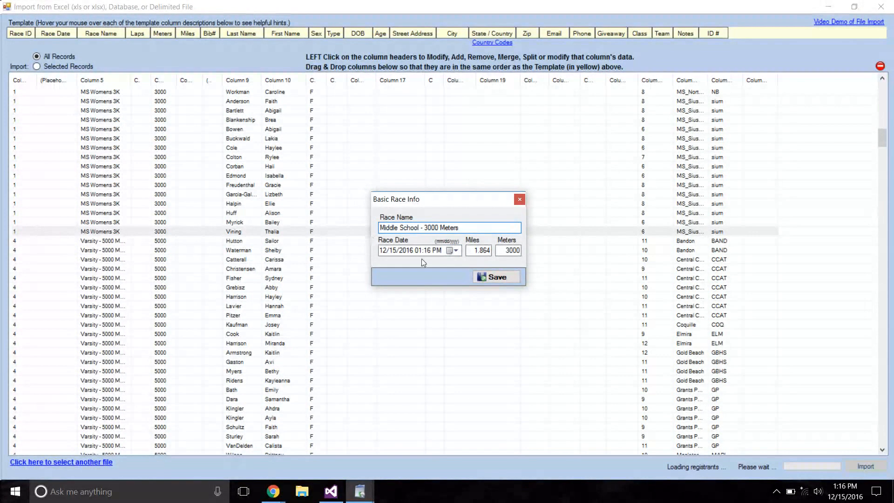
{"action": "left_click", "coordinate": [496, 278]}
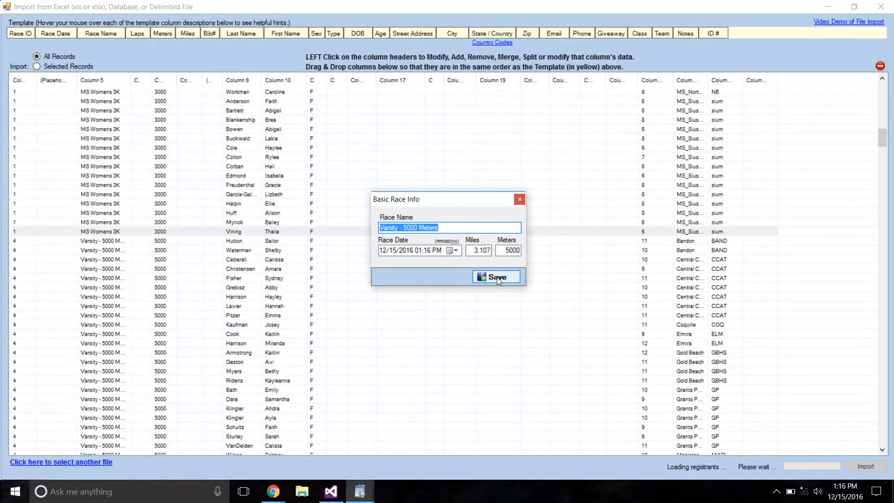
{"action": "left_click", "coordinate": [497, 277]}
{"action": "left_click", "coordinate": [496, 277]}
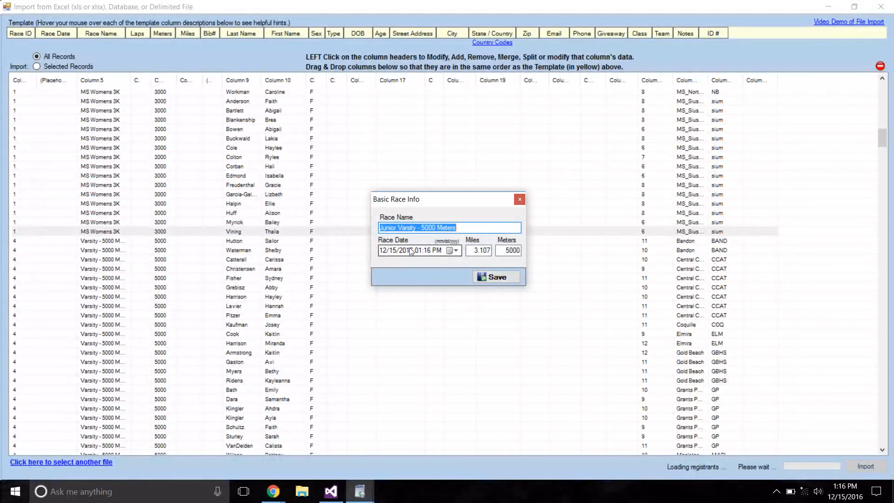
Save the Junior Varsity - 5000 Meters race info, keeping its race date at 12/15/2016.
{"action": "left_click", "coordinate": [456, 251]}
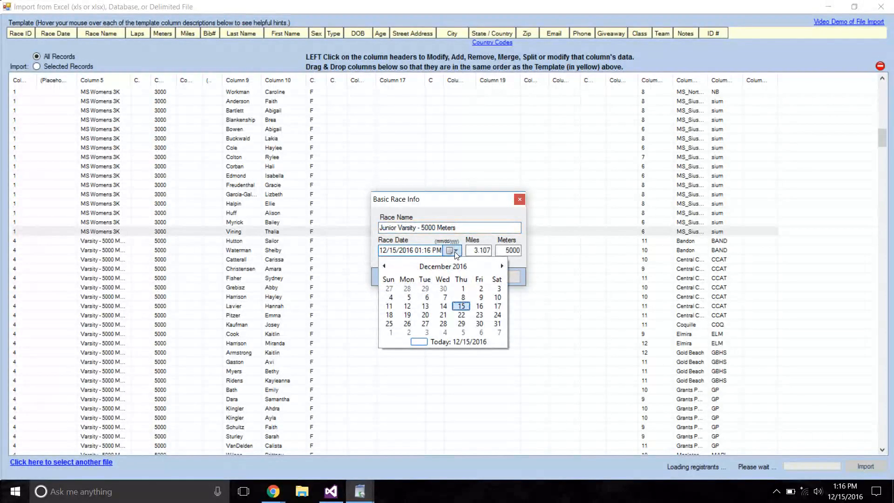
{"action": "left_click", "coordinate": [455, 251]}
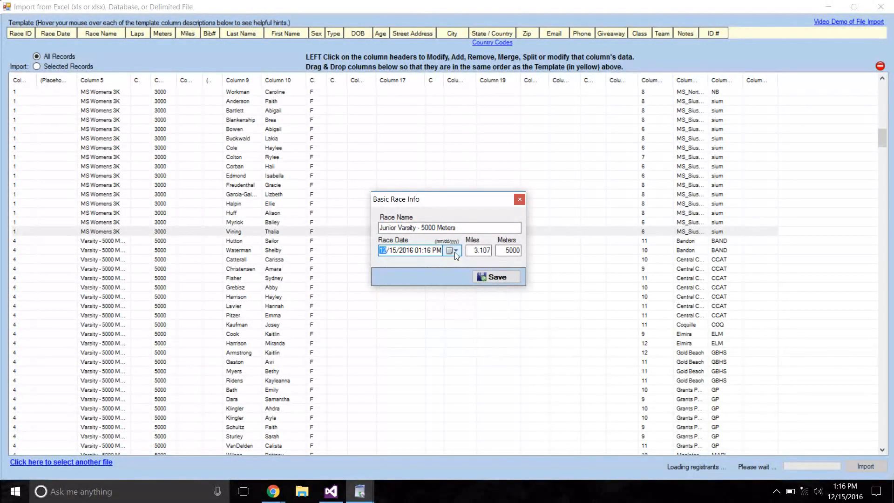
{"action": "left_click", "coordinate": [502, 280]}
{"action": "left_click", "coordinate": [503, 280]}
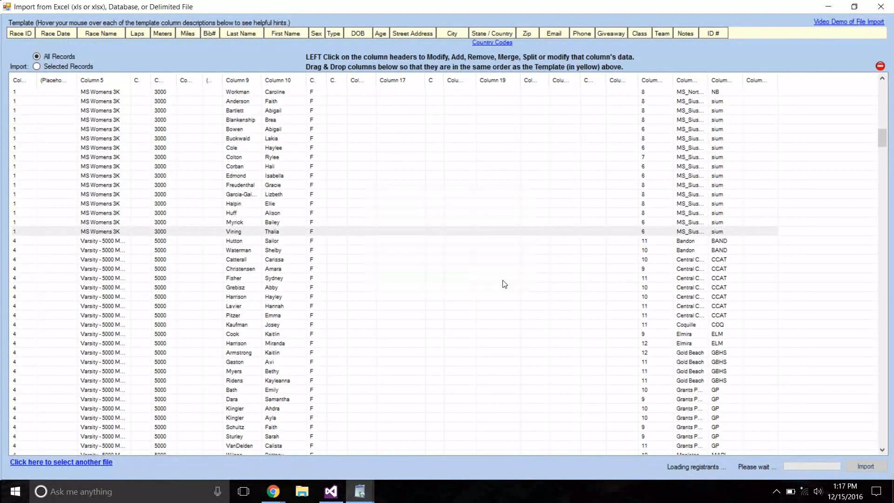
{"action": "left_click", "coordinate": [502, 280]}
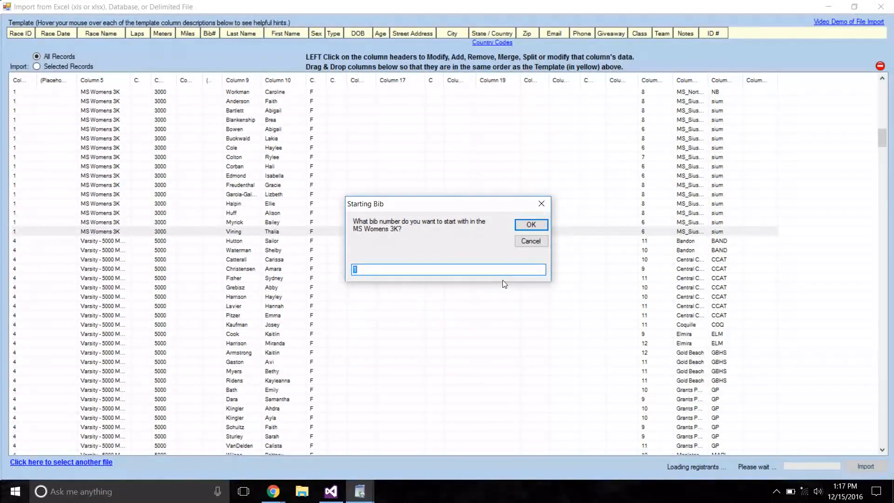
Set the starting bib number for the MS Womens 3K to 100.
{"action": "type", "text": "100"}
{"action": "left_click", "coordinate": [526, 228]}
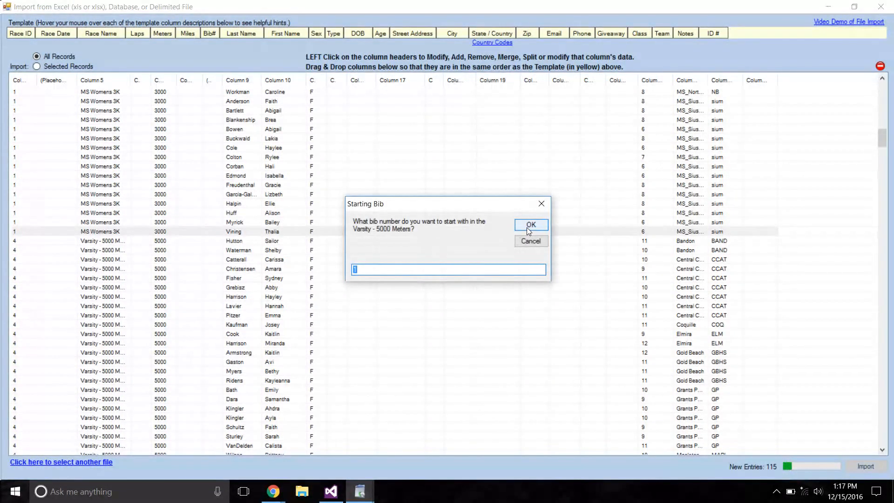
Set the starting bib numbers to 200 for Varsity - 5000 Meters and 300 for Junior Varsity - 5000 Meters.
{"action": "type", "text": "19"}
{"action": "key", "text": "BackSpace"}
{"action": "key", "text": "BackSpace"}
{"action": "type", "text": "200"}
{"action": "key", "text": "Return"}
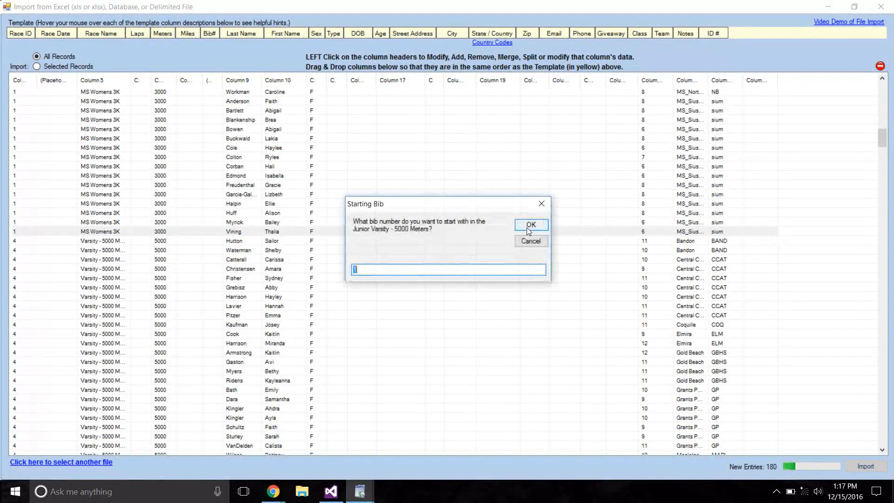
{"action": "type", "text": "300"}
{"action": "key", "text": "Return"}
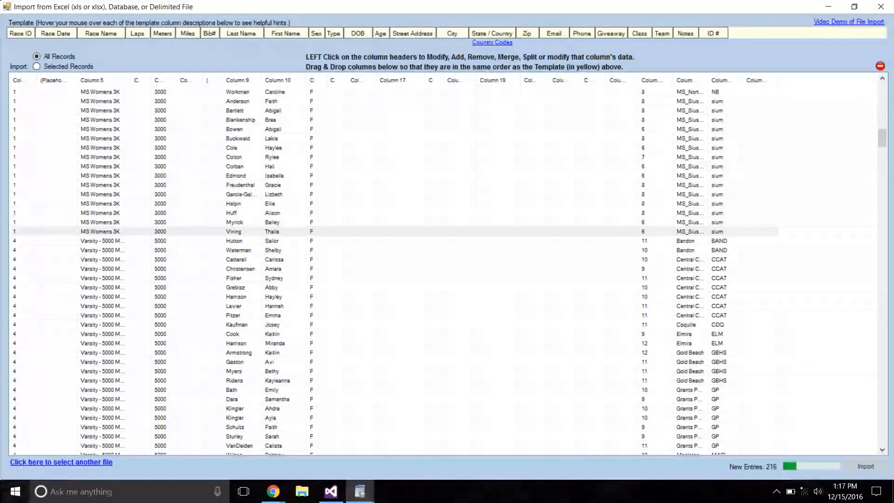
Set the next two races' starting bibs to 400 and 500, enter the last race's starting bib, and close the import form.
{"action": "type", "text": "400"}
{"action": "key", "text": "Return"}
{"action": "type", "text": "500"}
{"action": "key", "text": "Return"}
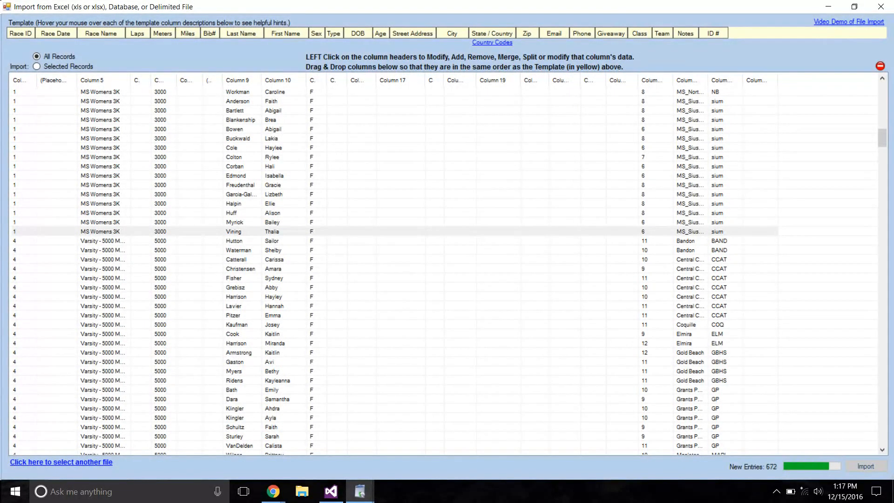
{"action": "type", "text": "60"}
{"action": "left_click", "coordinate": [529, 227]}
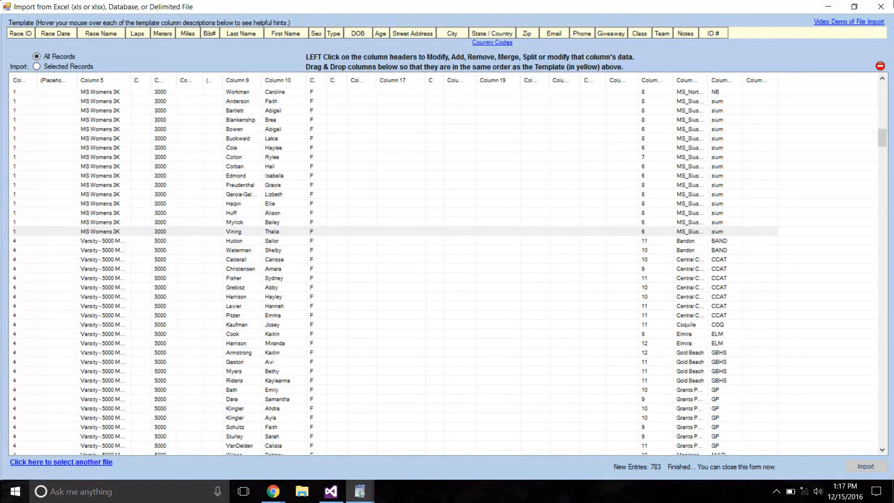
{"action": "left_click", "coordinate": [881, 7]}
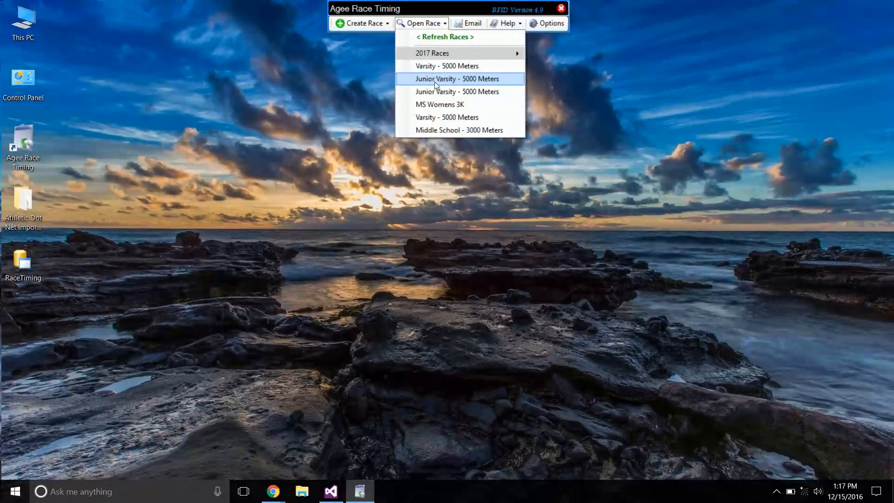
Open the first listed Varsity - 5000 Meters race and switch the view to the men's Junior Varsity - 5000 Meters roster.
{"action": "left_click", "coordinate": [433, 67]}
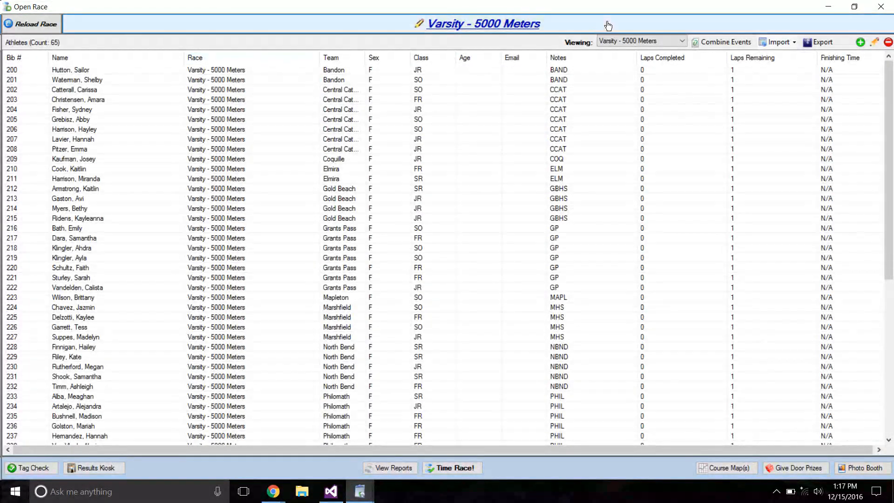
{"action": "left_click", "coordinate": [627, 40]}
{"action": "left_click", "coordinate": [624, 59]}
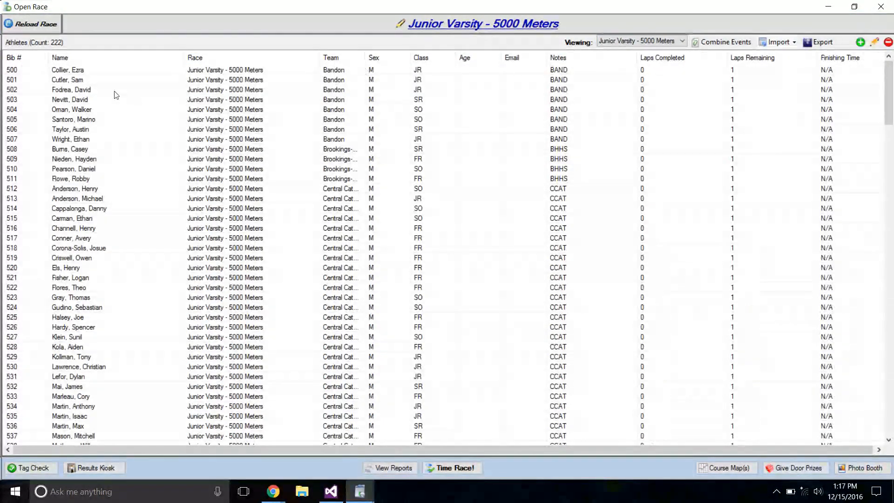
{"action": "left_click", "coordinate": [19, 72]}
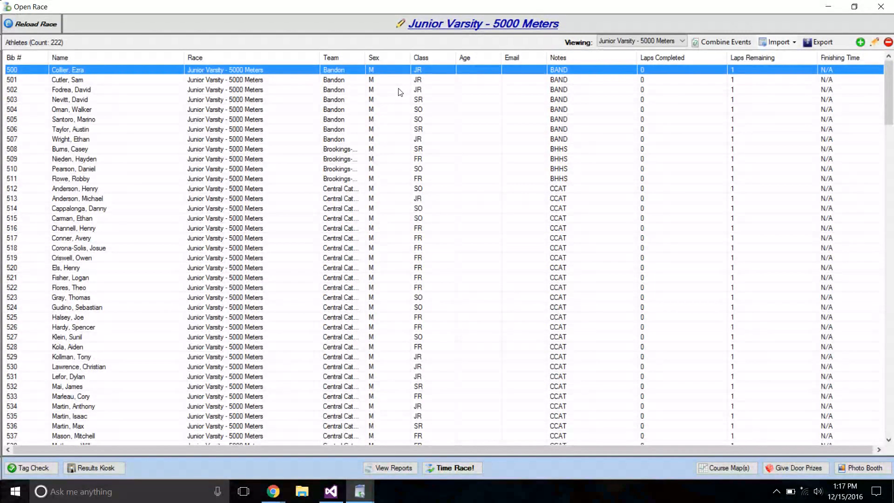
Rename the displayed race as Junior Varsity Mens 5K and save it.
{"action": "left_click", "coordinate": [454, 28]}
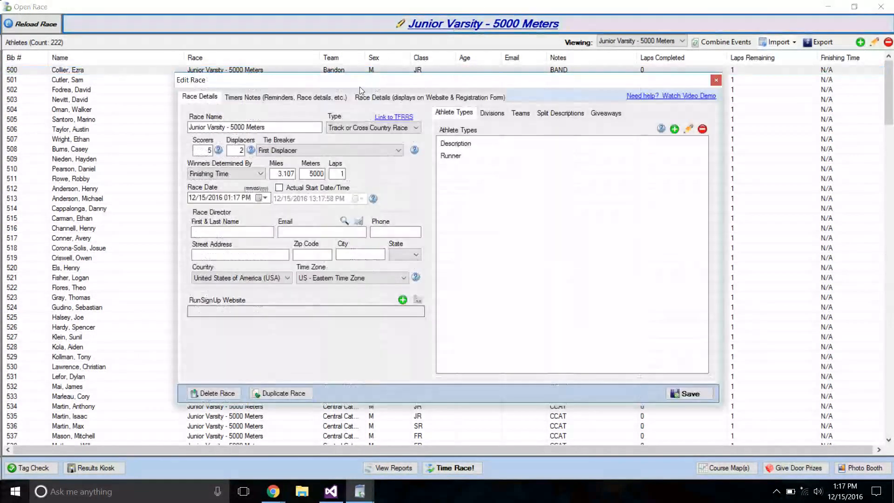
{"action": "left_click", "coordinate": [228, 126]}
{"action": "key", "text": "BackSpace"}
{"action": "key", "text": "BackSpace"}
{"action": "type", "text": "Mens"}
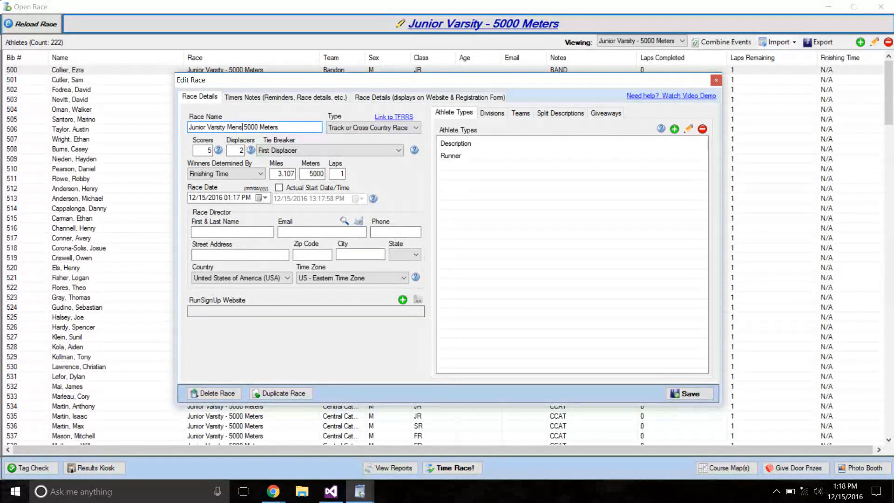
{"action": "key", "text": "BackSpace"}
{"action": "key", "text": "BackSpace"}
{"action": "key", "text": "BackSpace"}
{"action": "key", "text": "BackSpace"}
{"action": "key", "text": "BackSpace"}
{"action": "key", "text": "BackSpace"}
{"action": "key", "text": "BackSpace"}
{"action": "key", "text": "BackSpace"}
{"action": "key", "text": "BackSpace"}
{"action": "key", "text": "BackSpace"}
{"action": "type", "text": "K"}
{"action": "left_click", "coordinate": [689, 394]}
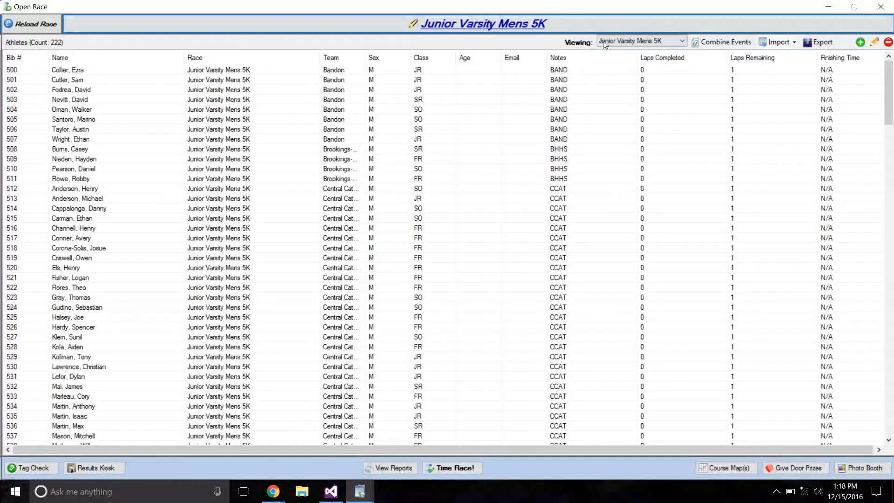
Review the MS Womens 3K roster and the race's scorers, displacers and teams, and close its details without changes.
{"action": "left_click", "coordinate": [605, 41]}
{"action": "left_click", "coordinate": [619, 73]}
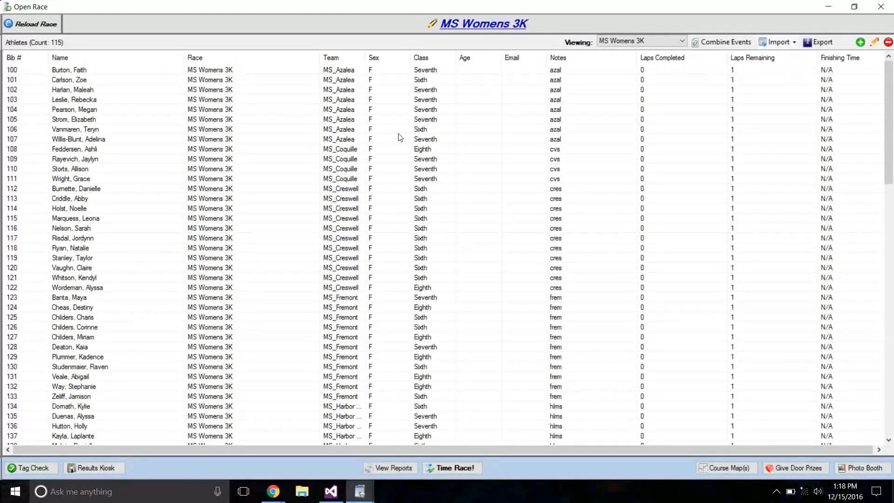
{"action": "left_click", "coordinate": [479, 24]}
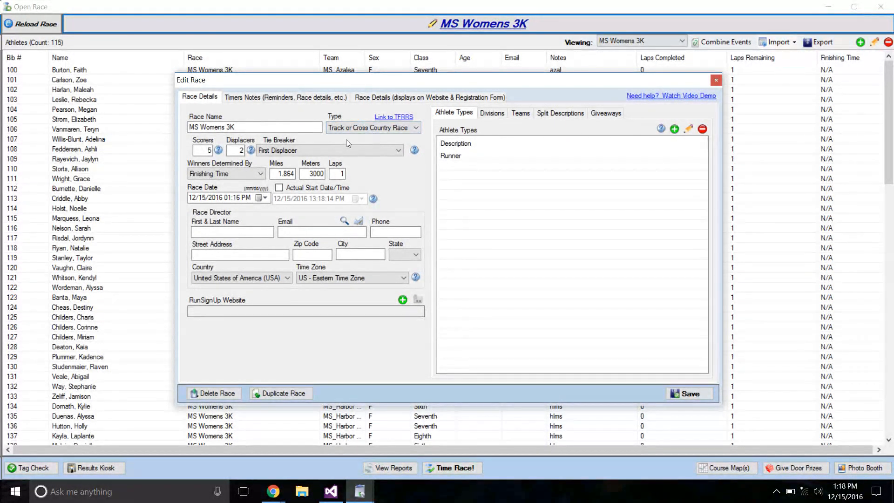
{"action": "double_click", "coordinate": [207, 150]}
{"action": "double_click", "coordinate": [232, 150]}
{"action": "left_click", "coordinate": [521, 113]}
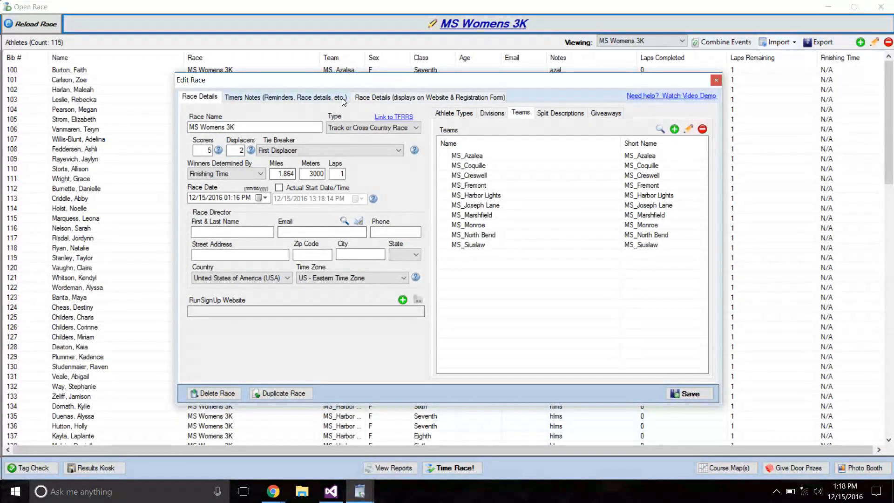
{"action": "left_click", "coordinate": [718, 82]}
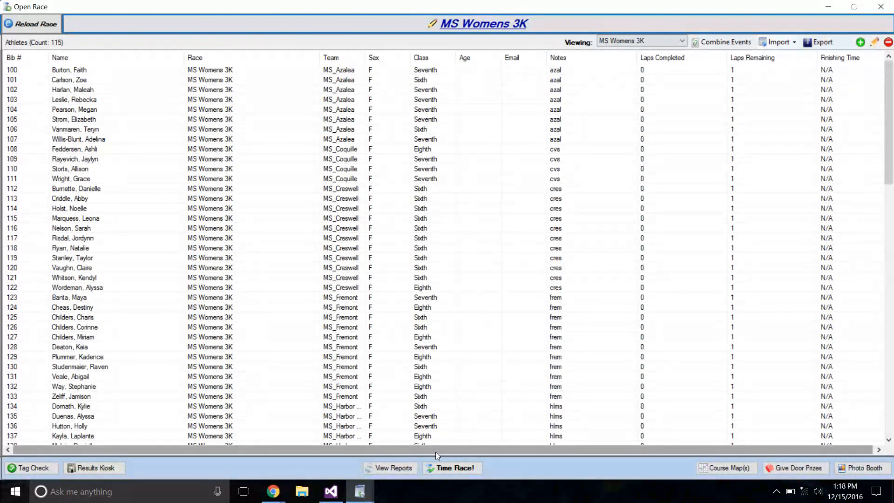
Try selecting all of today's races for timing, switch to only Varsity - 5000 Meters and Junior Varsity Mens 5K, and close the selection.
{"action": "left_click", "coordinate": [440, 467]}
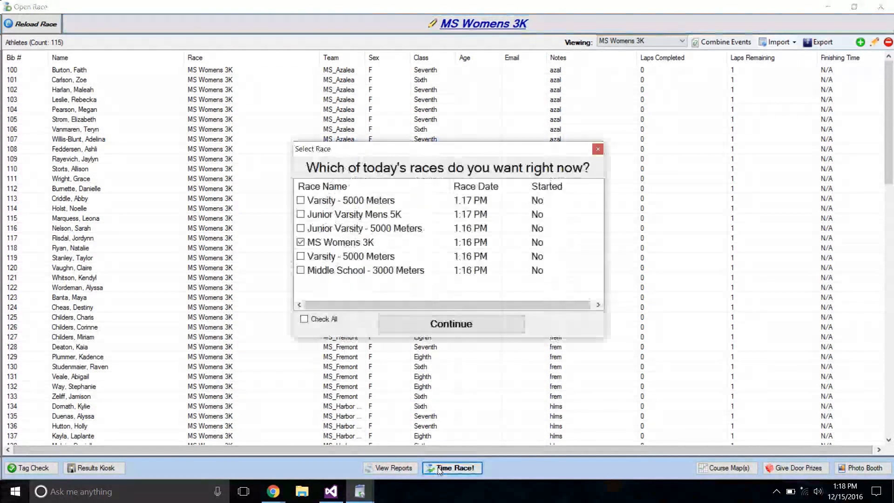
{"action": "left_click", "coordinate": [330, 320]}
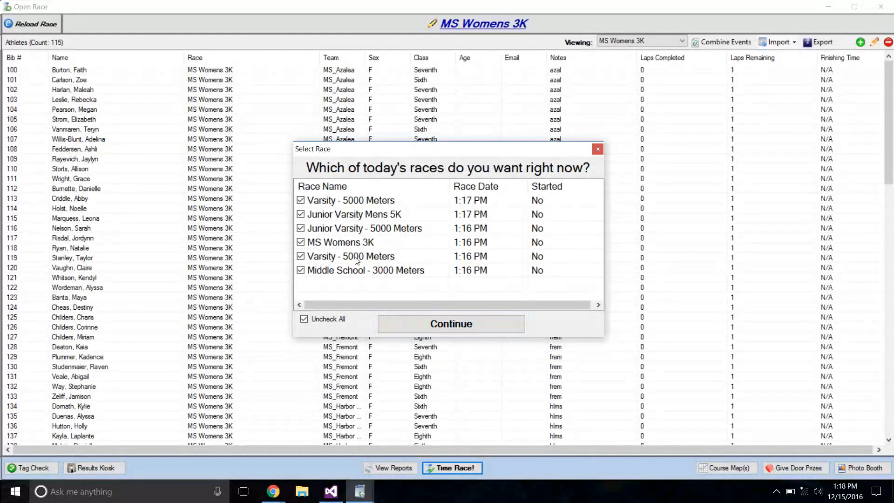
{"action": "left_click", "coordinate": [316, 318]}
{"action": "left_click", "coordinate": [300, 200]}
{"action": "left_click", "coordinate": [300, 214]}
{"action": "left_click", "coordinate": [597, 150]}
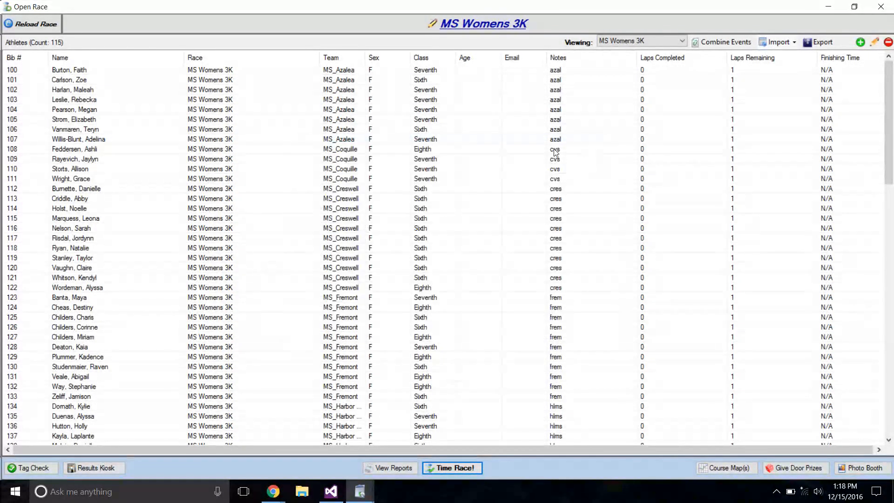
Close the race and set the current database to the RaceTiming file in the ART Database\Imported folder.
{"action": "left_click", "coordinate": [880, 6]}
{"action": "left_click", "coordinate": [547, 24]}
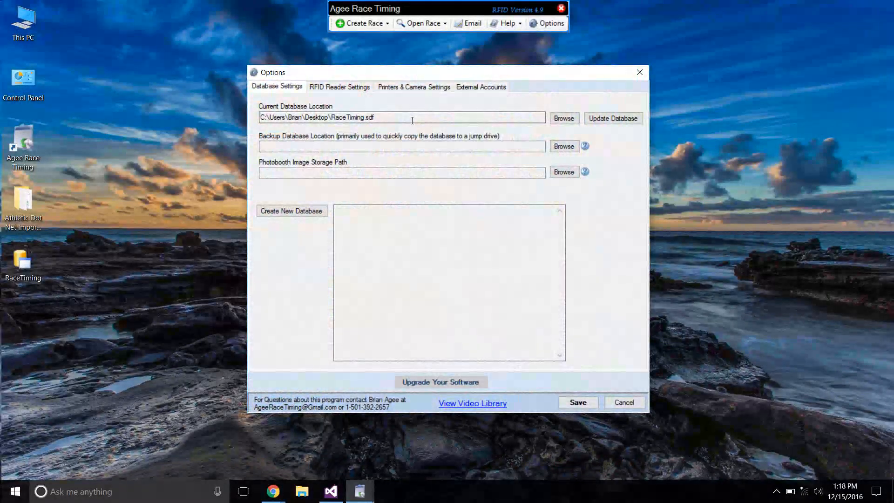
{"action": "left_click", "coordinate": [560, 122]}
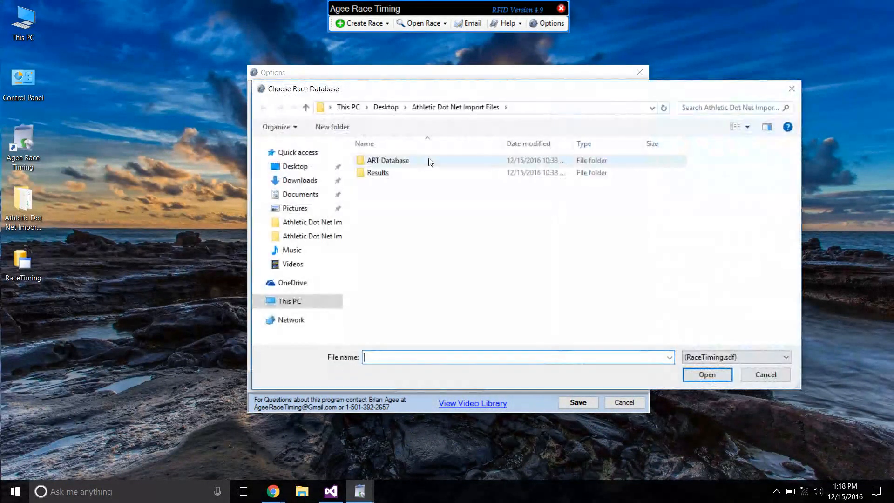
{"action": "double_click", "coordinate": [390, 162]}
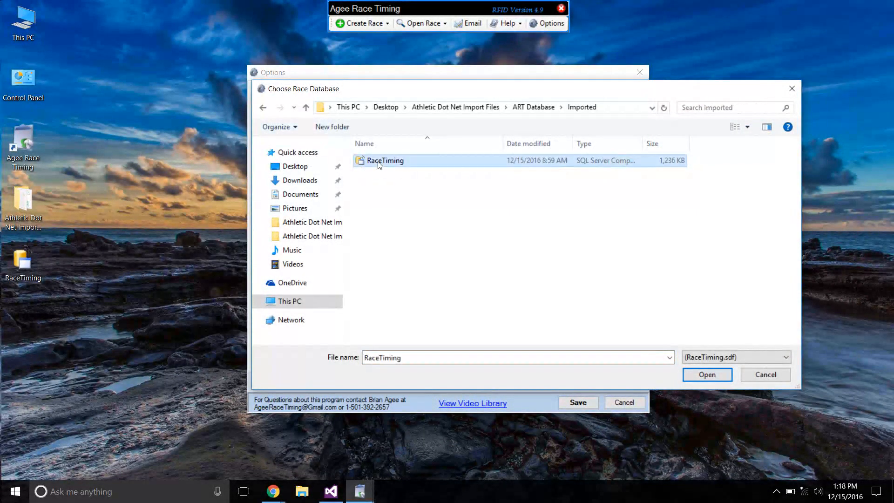
{"action": "double_click", "coordinate": [382, 163]}
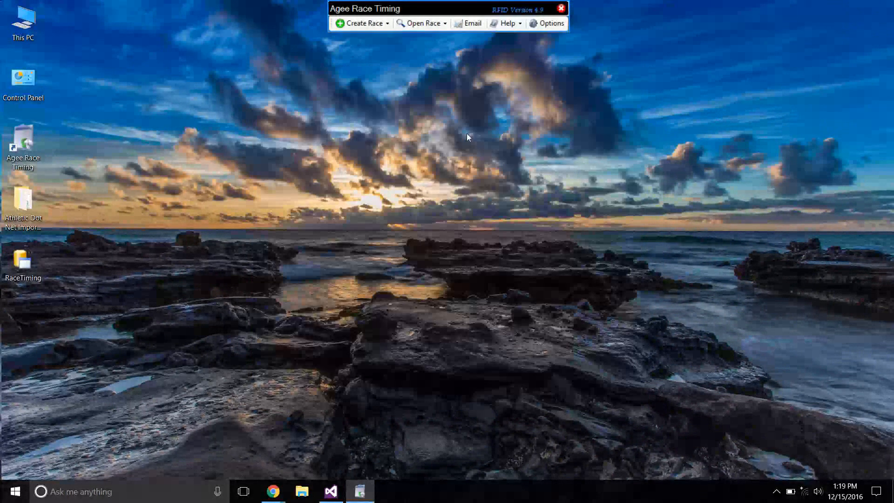
Open the women's Varsity - 5000 Meters race, examine the team and notes of the athlete with bib 55, and close the race.
{"action": "left_click", "coordinate": [421, 22]}
{"action": "left_click", "coordinate": [431, 74]}
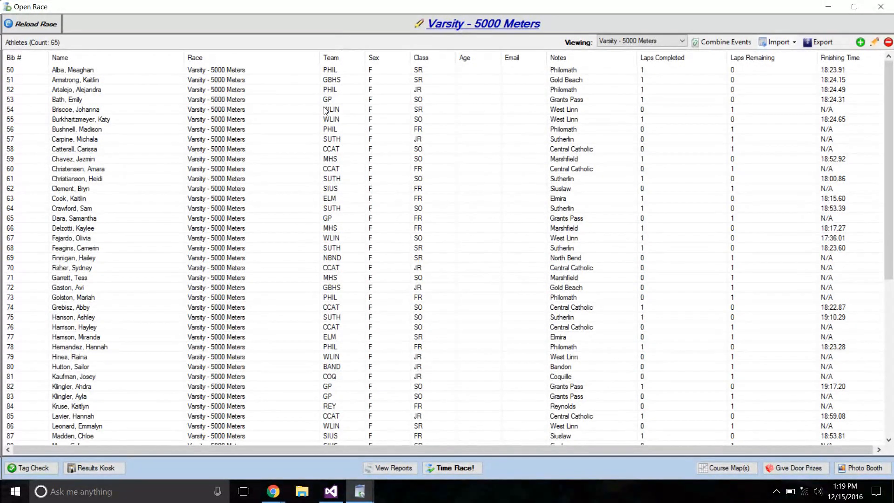
{"action": "double_click", "coordinate": [331, 120]}
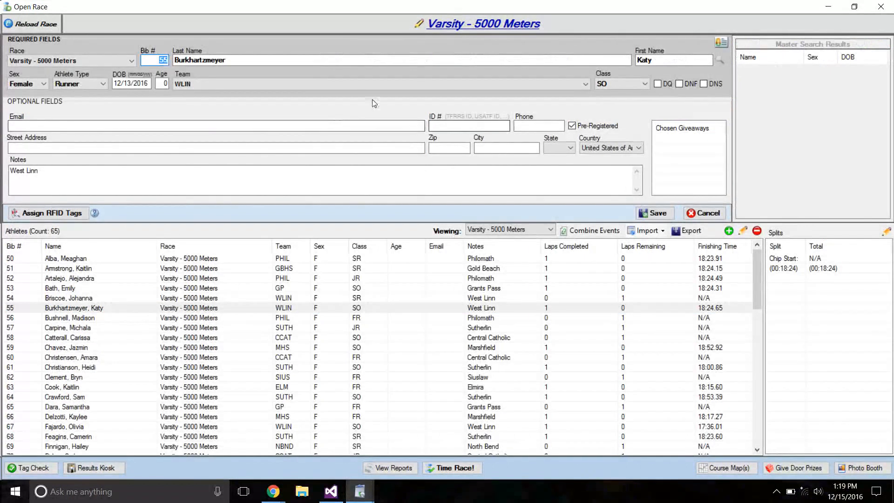
{"action": "left_click", "coordinate": [880, 6]}
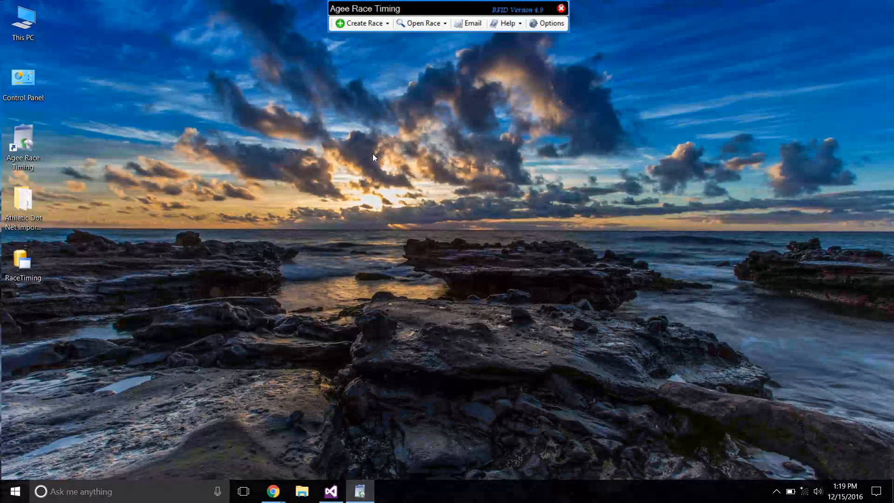
Open the men's Varsity - 5000 Meters race and load the Excel file from Athletic Dot Net Import Files as a comma-delimited import.
{"action": "left_click", "coordinate": [407, 26]}
{"action": "left_click", "coordinate": [421, 118]}
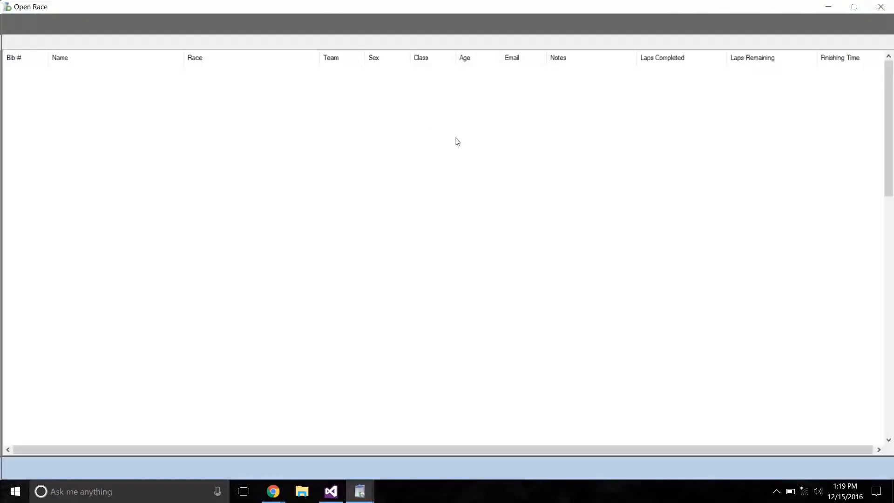
{"action": "left_click", "coordinate": [777, 42]}
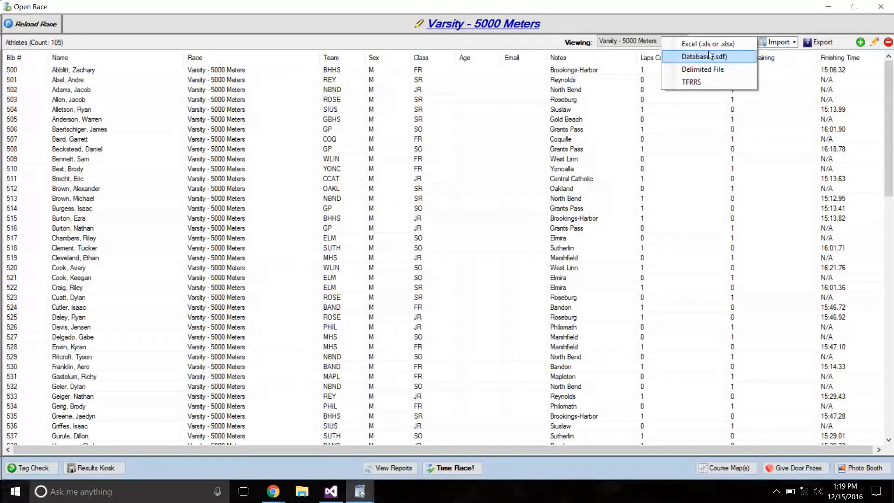
{"action": "left_click", "coordinate": [704, 69]}
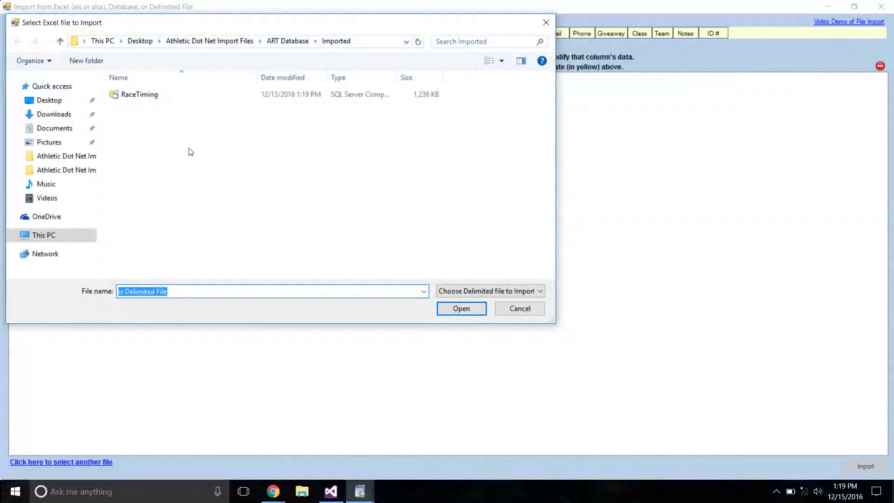
{"action": "left_click", "coordinate": [202, 42]}
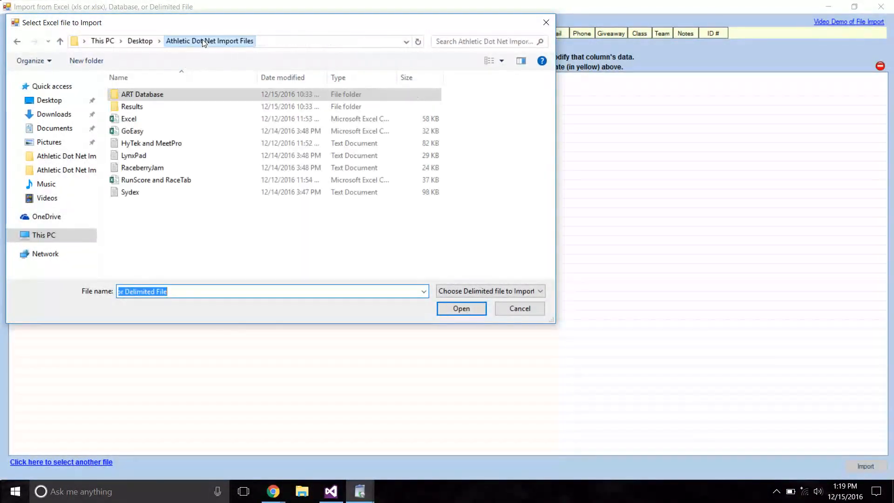
{"action": "double_click", "coordinate": [123, 120]}
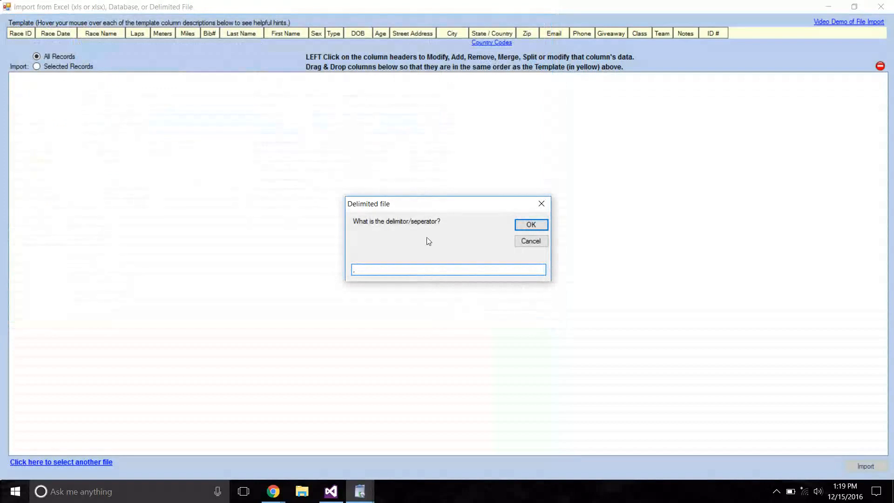
{"action": "left_click", "coordinate": [529, 225]}
{"action": "left_click", "coordinate": [490, 286]}
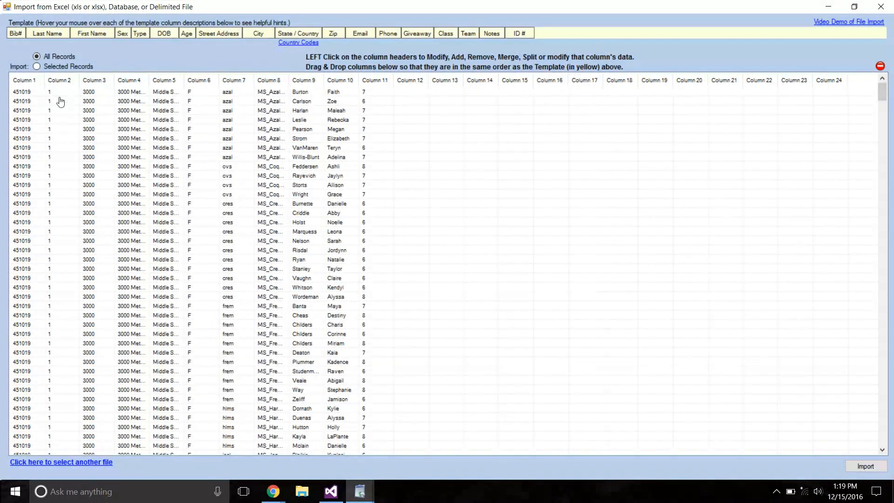
Select all female Middle School 3000-meter records, limit the import to selected records, and close the import form without importing.
{"action": "left_click", "coordinate": [26, 93]}
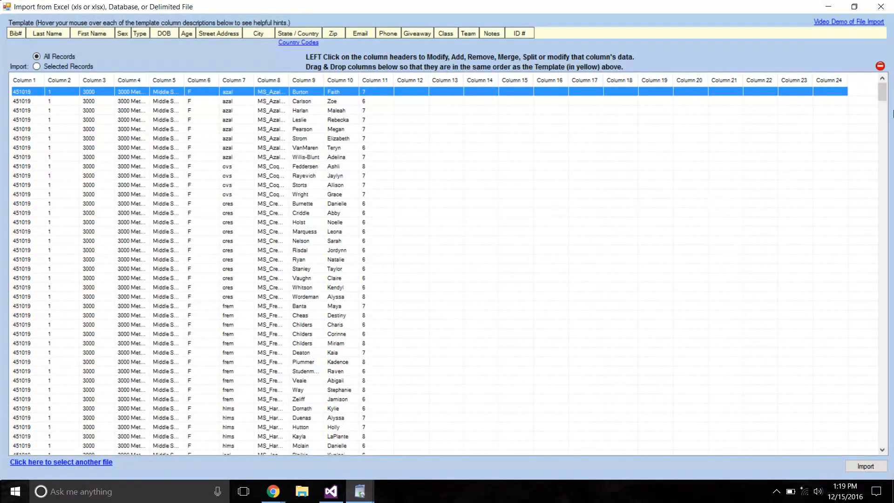
{"action": "left_click_drag", "start_coordinate": [881, 92], "coordinate": [881, 138]}
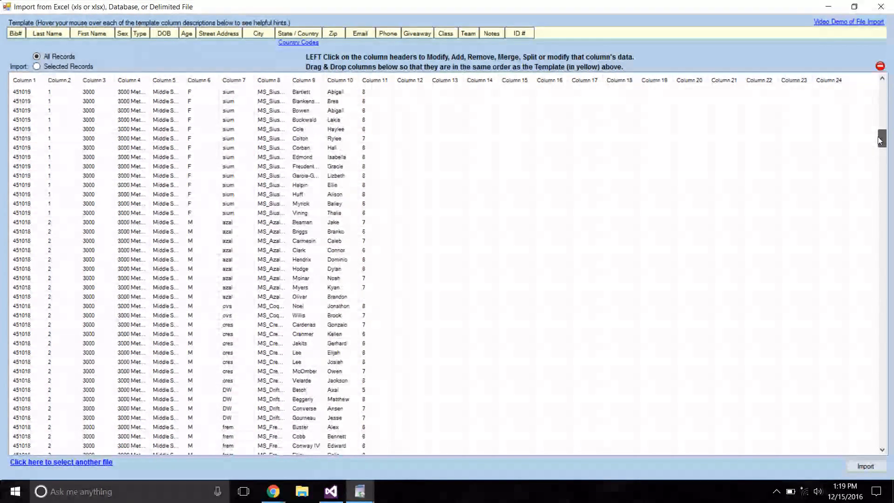
{"action": "left_click", "coordinate": [28, 213], "text": "shift"}
{"action": "left_click", "coordinate": [37, 67]}
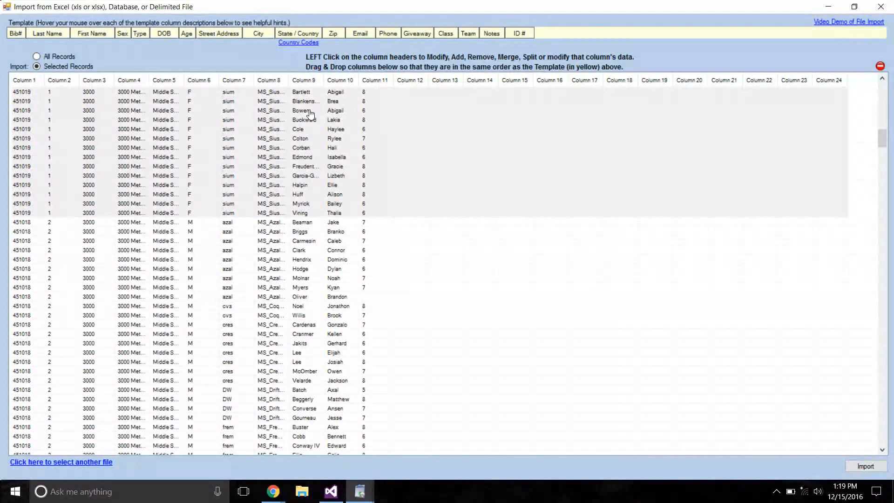
{"action": "left_click", "coordinate": [879, 7]}
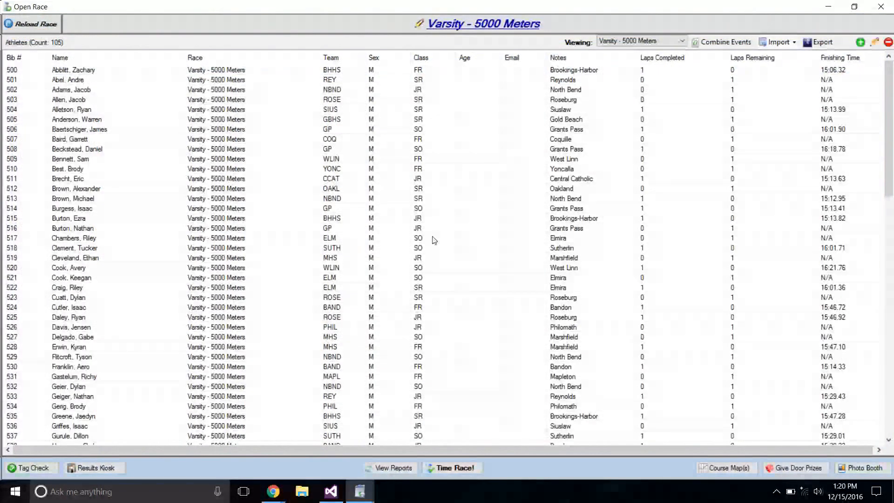
Generate the Athletic.net results file for all of today's races, save it to the Desktop, and close the race.
{"action": "left_click", "coordinate": [384, 468]}
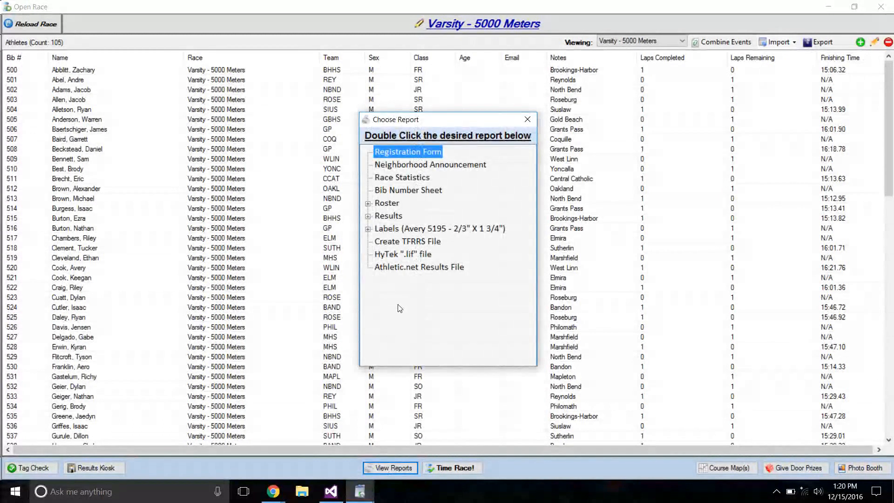
{"action": "left_click", "coordinate": [391, 269]}
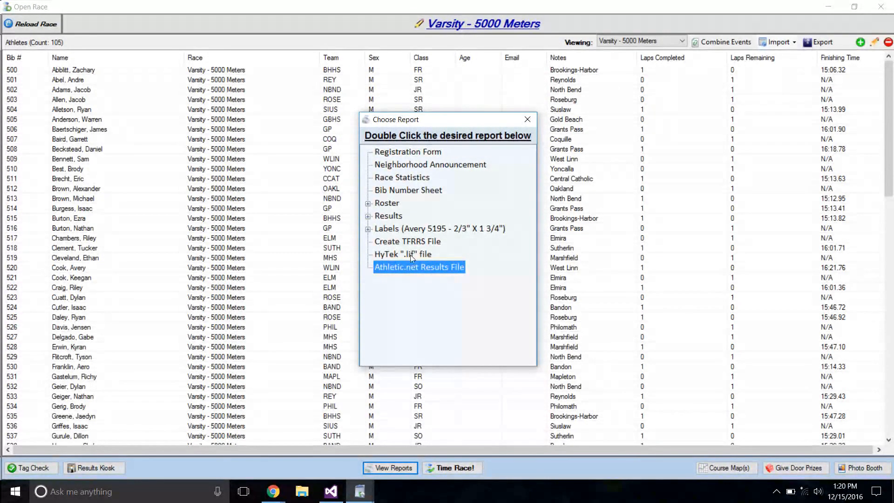
{"action": "double_click", "coordinate": [392, 268]}
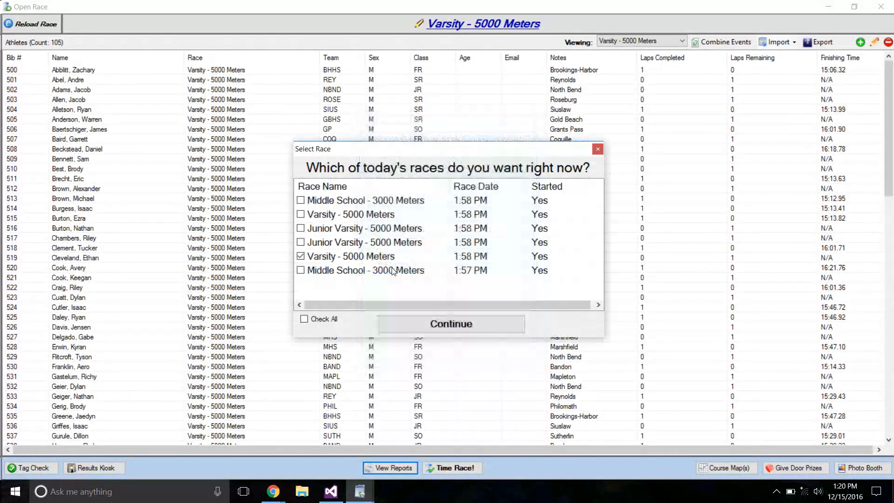
{"action": "left_click", "coordinate": [304, 319]}
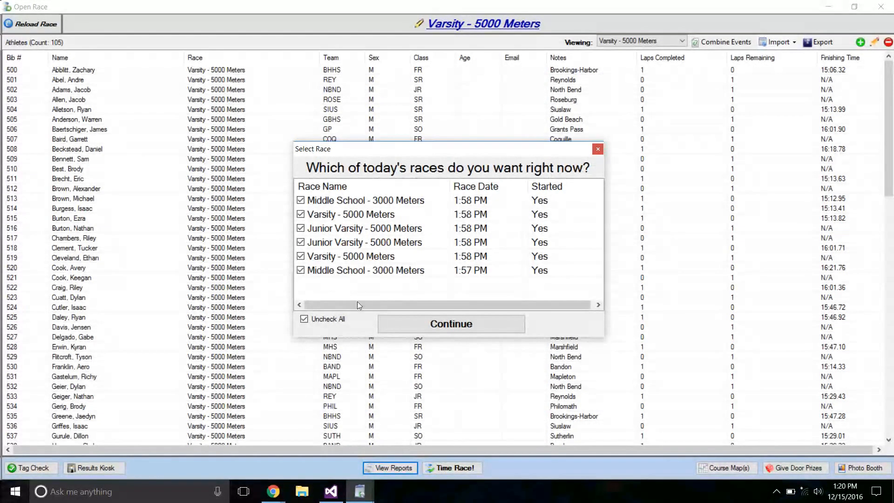
{"action": "left_click", "coordinate": [393, 323]}
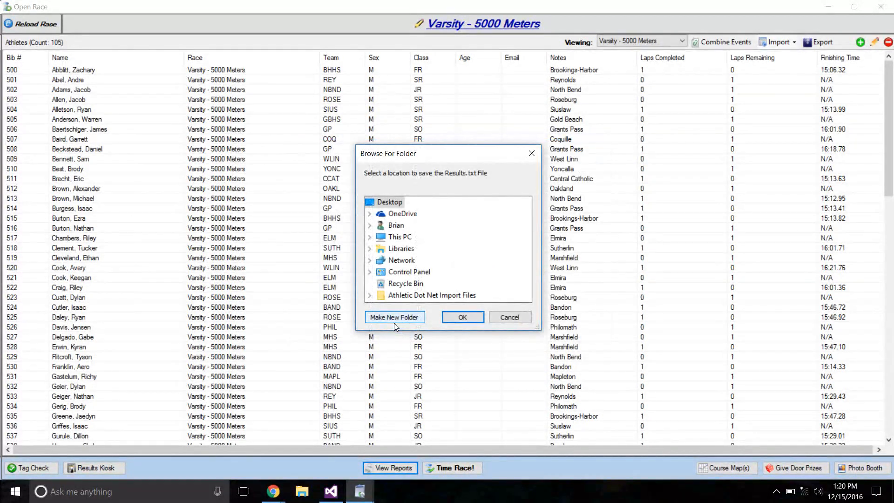
{"action": "left_click", "coordinate": [451, 318]}
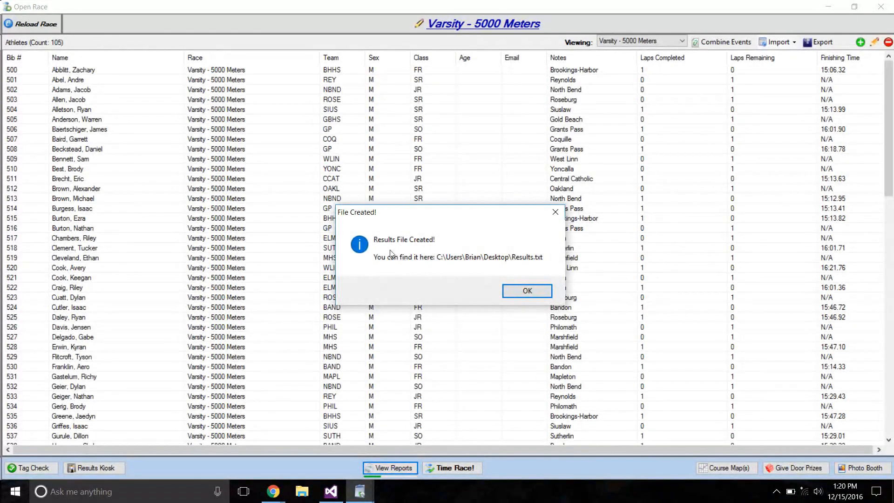
{"action": "left_click", "coordinate": [524, 291]}
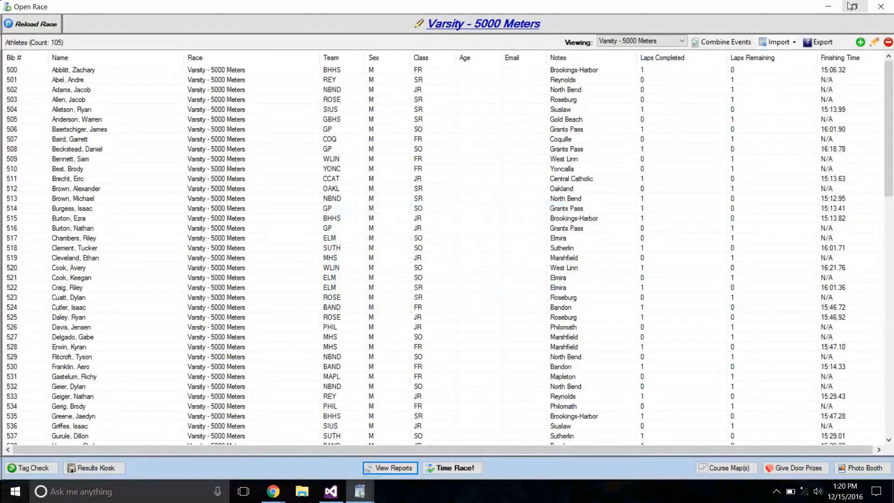
{"action": "left_click", "coordinate": [879, 7]}
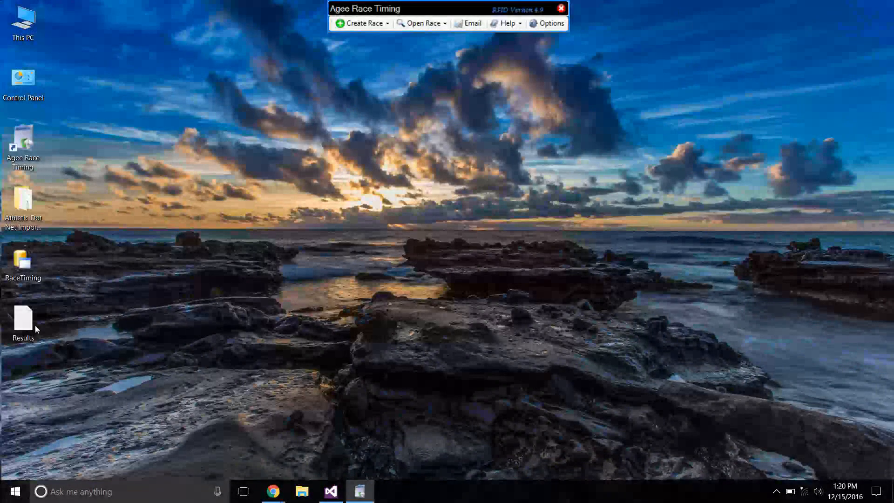
Open the Results file from the desktop in OpenOffice Calc and complete the welcome wizard with the user's name and initials.
{"action": "right_click", "coordinate": [33, 314]}
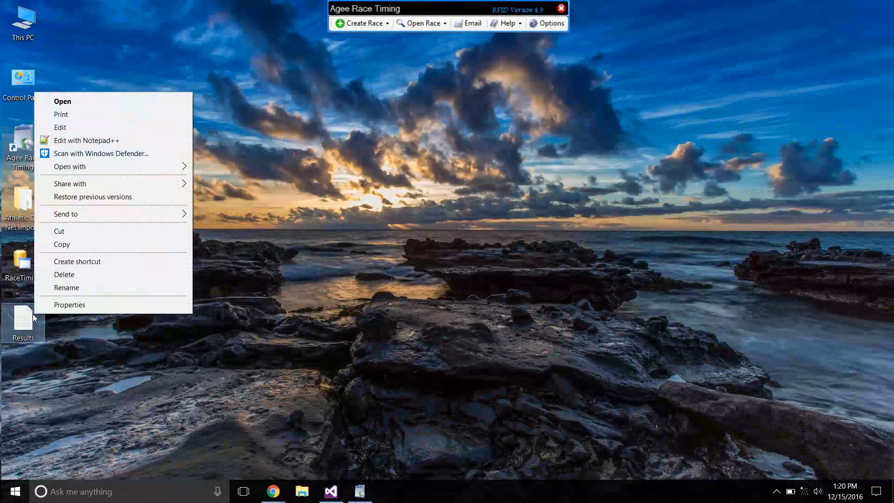
{"action": "mouse_move", "coordinate": [111, 167]}
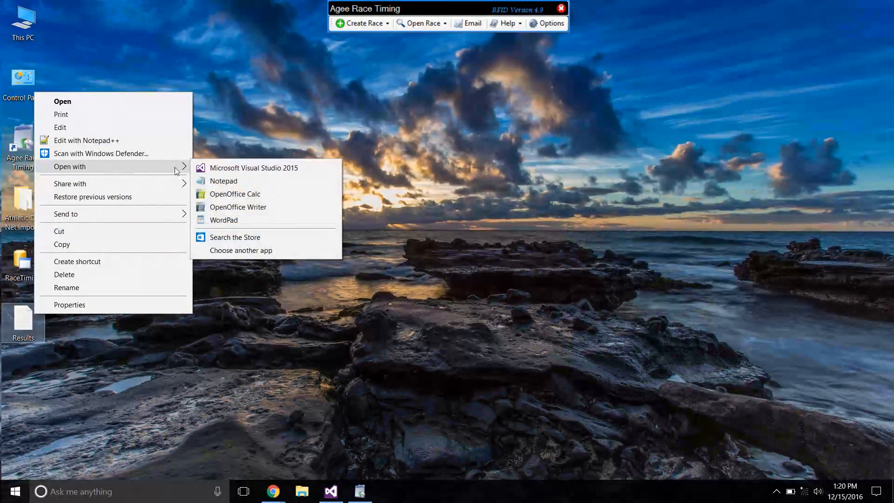
{"action": "left_click", "coordinate": [228, 195]}
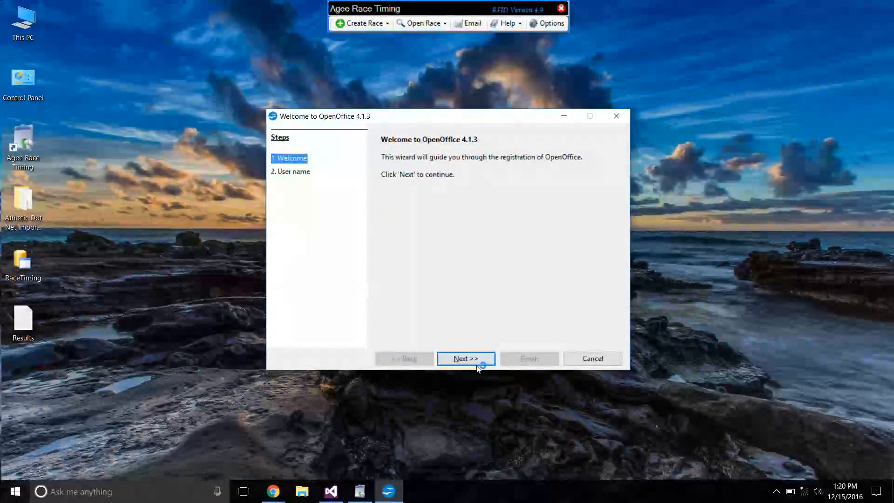
{"action": "left_click", "coordinate": [466, 358]}
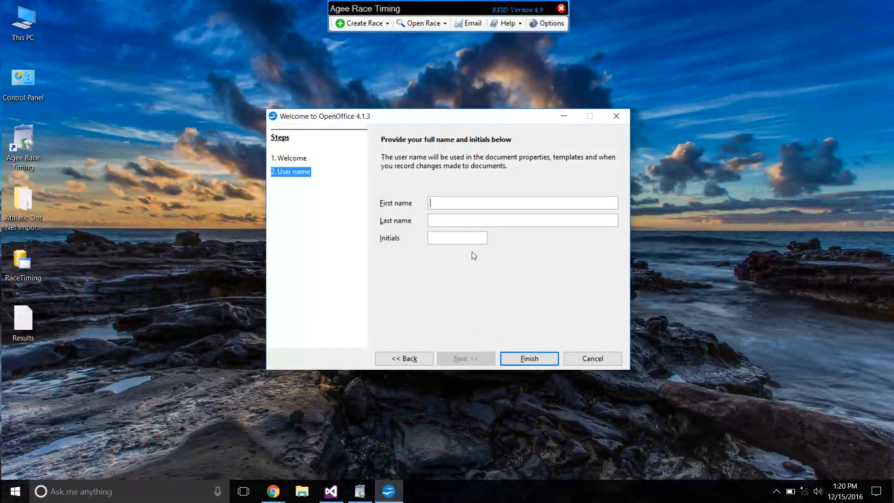
{"action": "type", "text": "Agee"}
{"action": "key", "text": "Tab"}
{"action": "type", "text": "BSA"}
{"action": "left_click", "coordinate": [528, 357]}
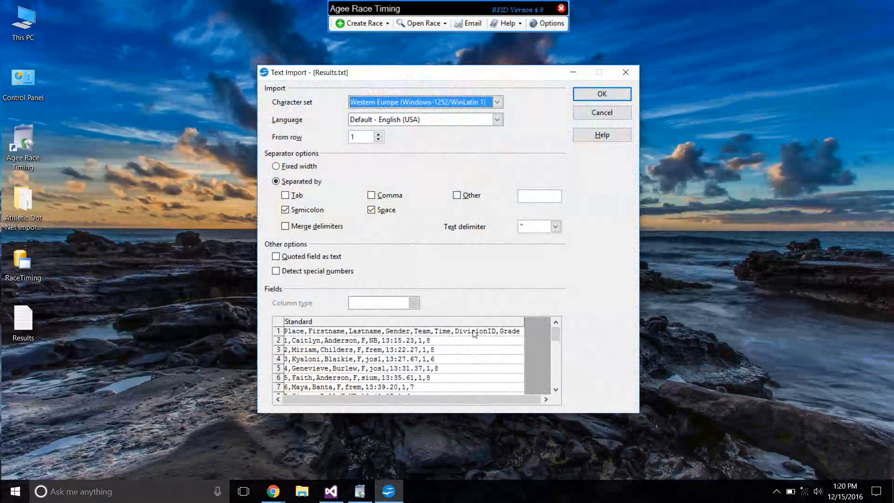
Import Results.txt with comma as the only separator, excluding semicolon and space.
{"action": "left_click", "coordinate": [303, 211]}
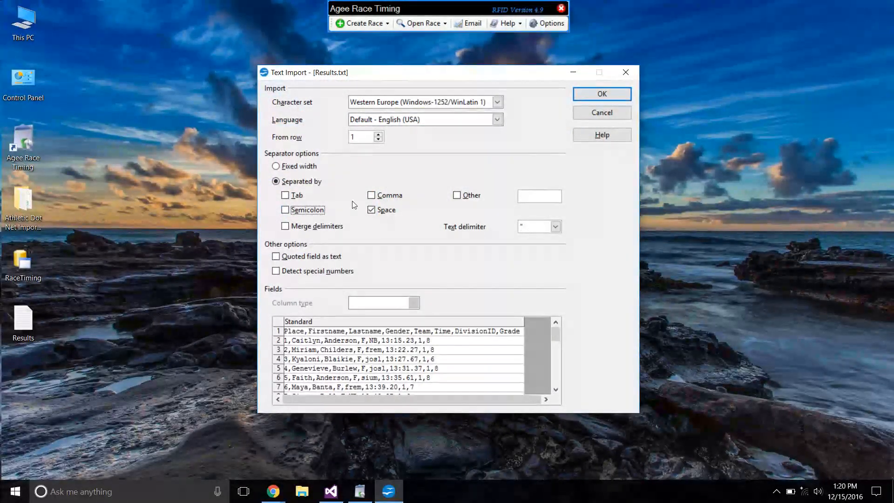
{"action": "left_click", "coordinate": [371, 210]}
{"action": "left_click", "coordinate": [370, 195]}
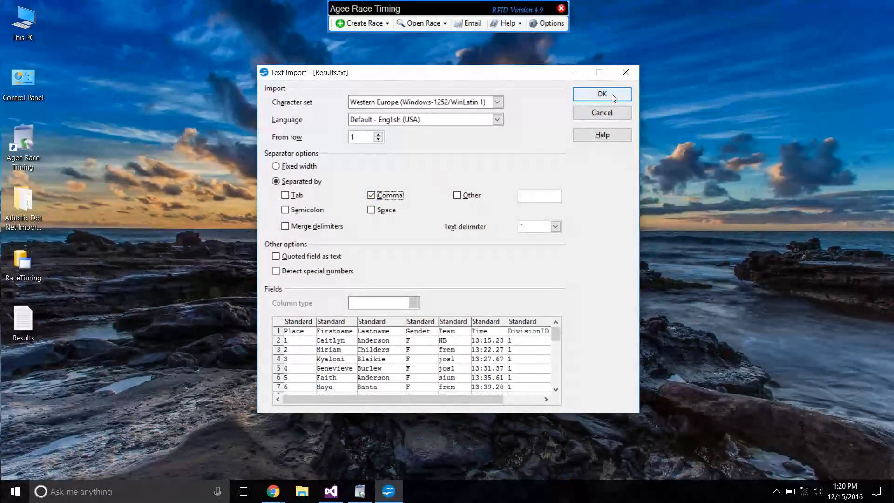
{"action": "left_click", "coordinate": [611, 94]}
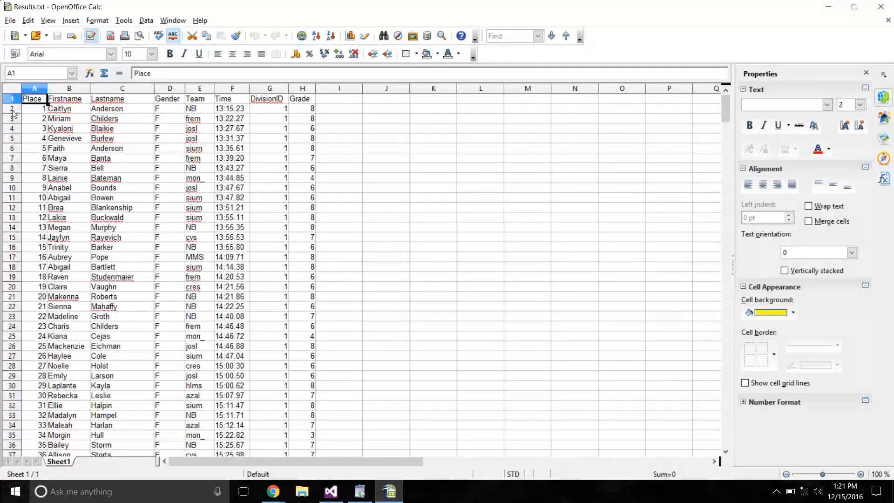
Examine the place, team, time, division ID and grade columns of the results sheet, and close the spreadsheet.
{"action": "left_click", "coordinate": [11, 99]}
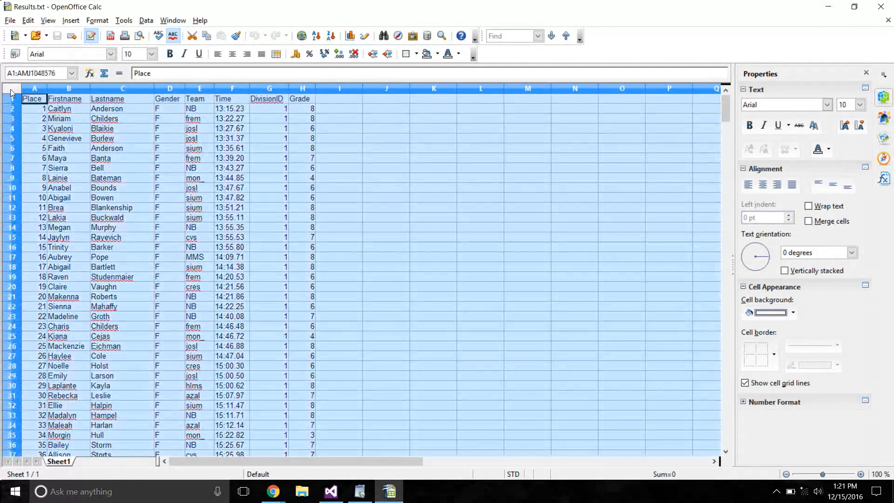
{"action": "left_click", "coordinate": [12, 88]}
{"action": "left_click", "coordinate": [46, 130]}
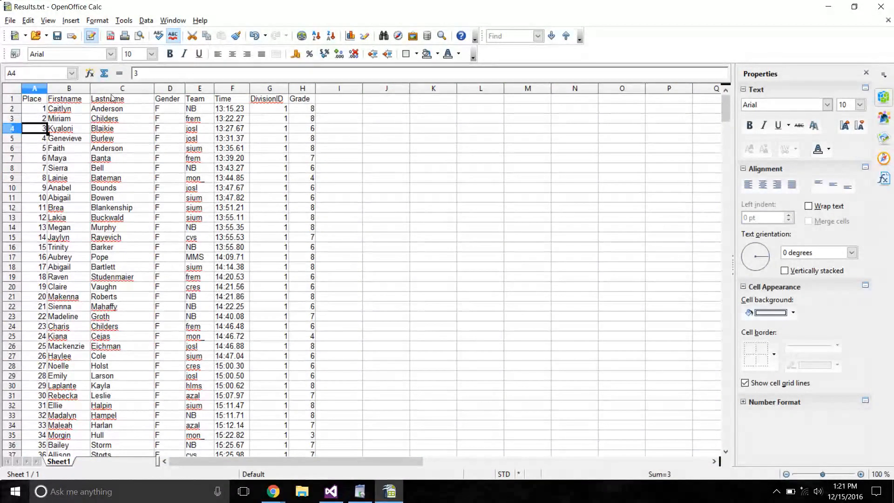
{"action": "left_click", "coordinate": [191, 130]}
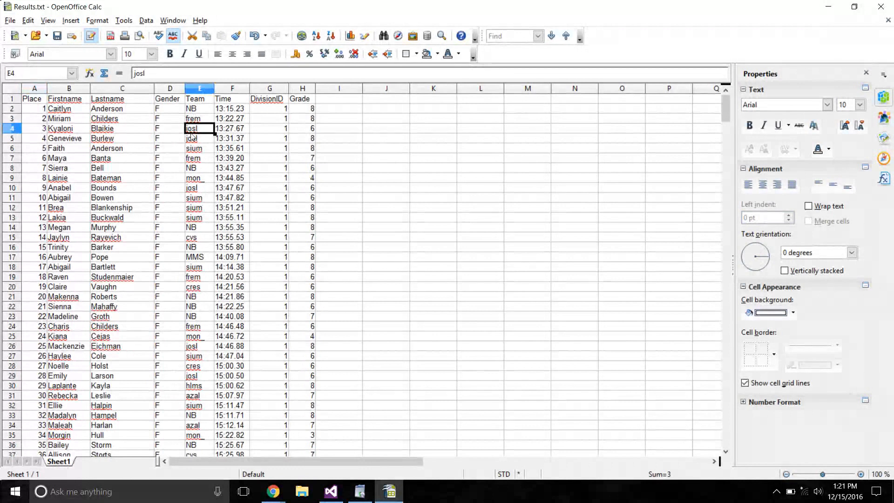
{"action": "left_click_drag", "start_coordinate": [194, 108], "coordinate": [207, 427]}
{"action": "left_click", "coordinate": [204, 128]}
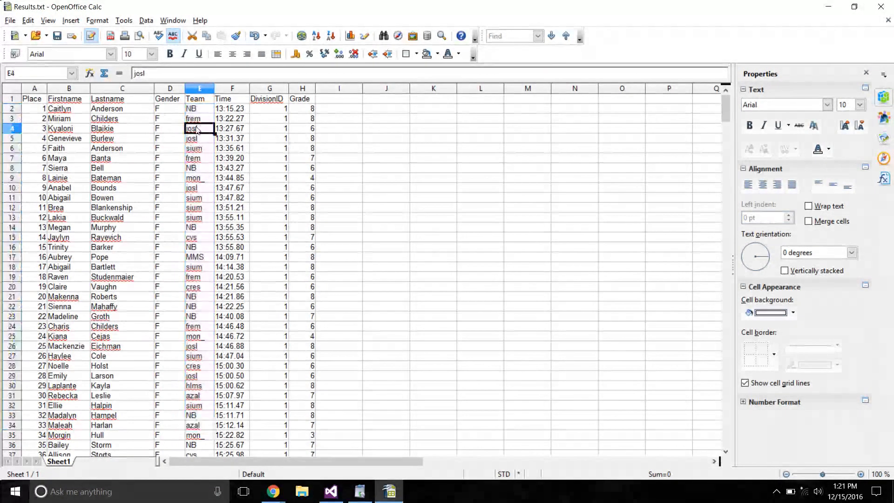
{"action": "left_click", "coordinate": [231, 112]}
{"action": "left_click", "coordinate": [275, 112]}
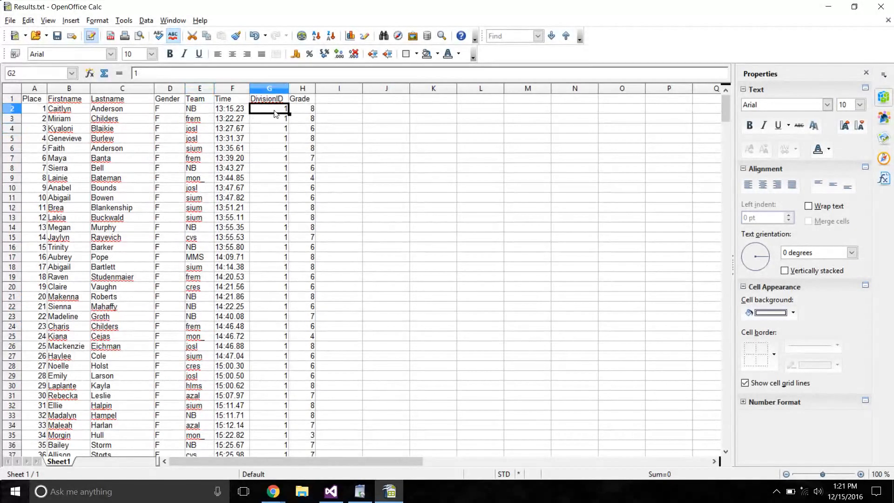
{"action": "mouse_move", "coordinate": [725, 106]}
{"action": "left_mouse_down"}
{"action": "mouse_move", "coordinate": [710, 371]}
{"action": "mouse_move", "coordinate": [710, 84]}
{"action": "mouse_move", "coordinate": [712, 104]}
{"action": "left_mouse_up"}
{"action": "left_click", "coordinate": [302, 110]}
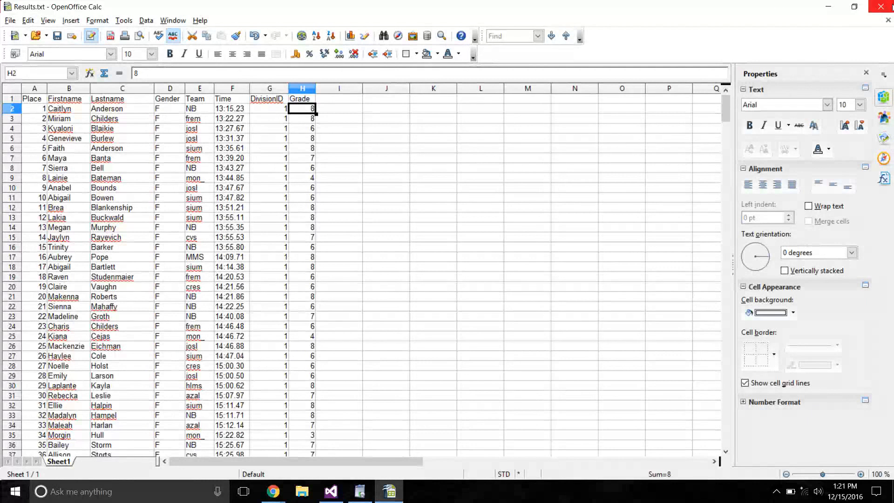
{"action": "left_click", "coordinate": [878, 8]}
{"action": "left_click", "coordinate": [447, 259]}
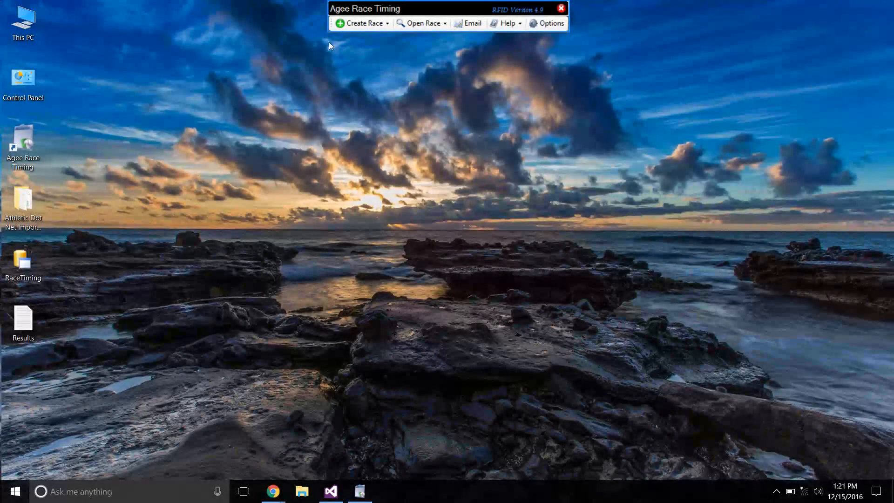
Show the file types available for creating a race from a file.
{"action": "left_click", "coordinate": [361, 22]}
{"action": "mouse_move", "coordinate": [372, 54]}
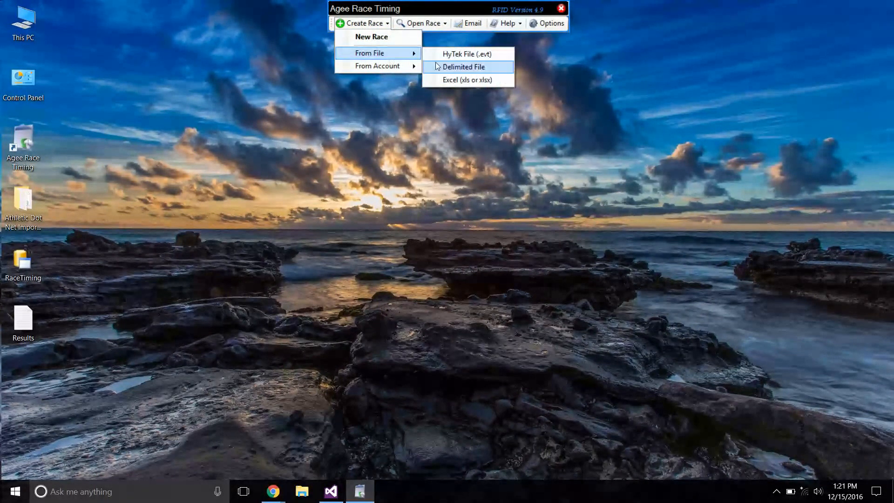